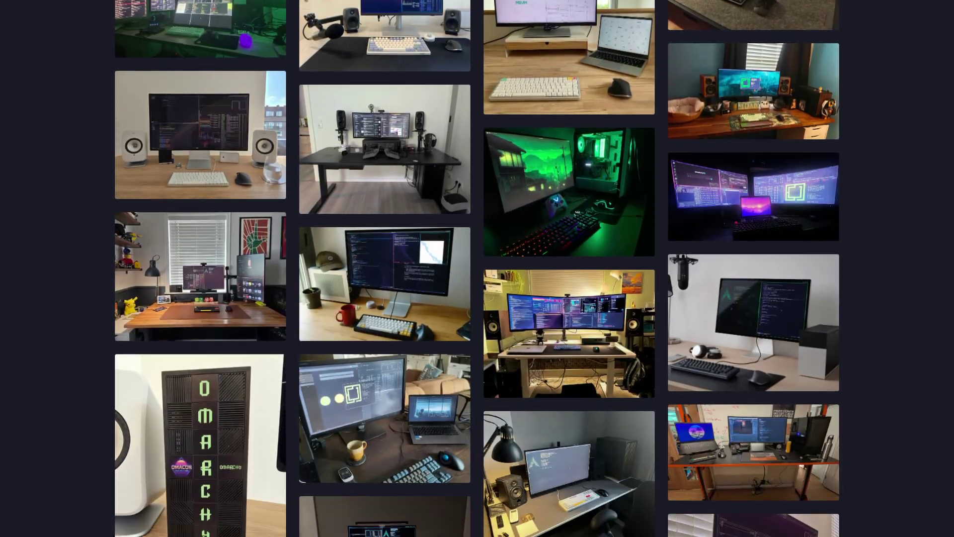
# Scroll down the Omarchy website's community desk-setup photo gallery until the footer appears.
pyautogui.scroll(-10, 477, 268)
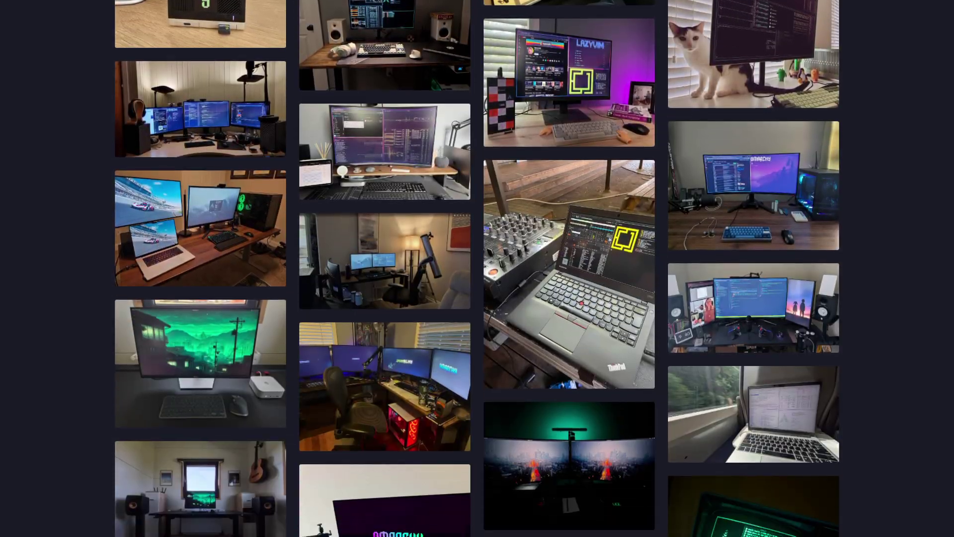
pyautogui.scroll(-10, 477, 268)
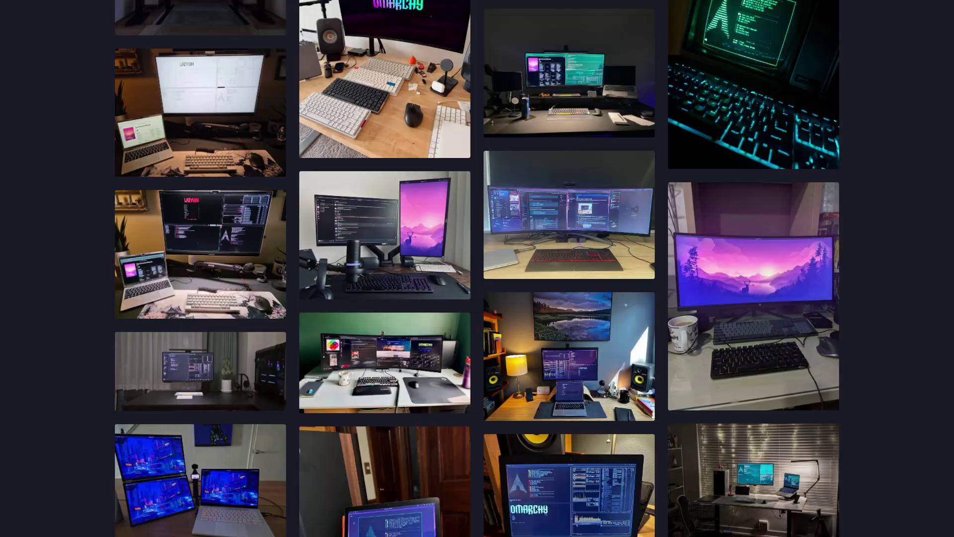
pyautogui.scroll(-10, 477, 268)
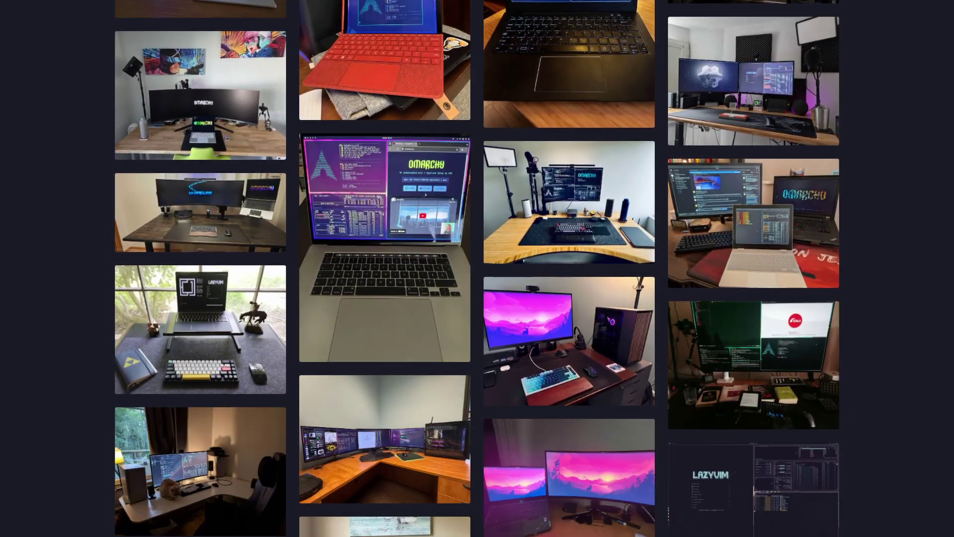
pyautogui.scroll(-10, 477, 269)
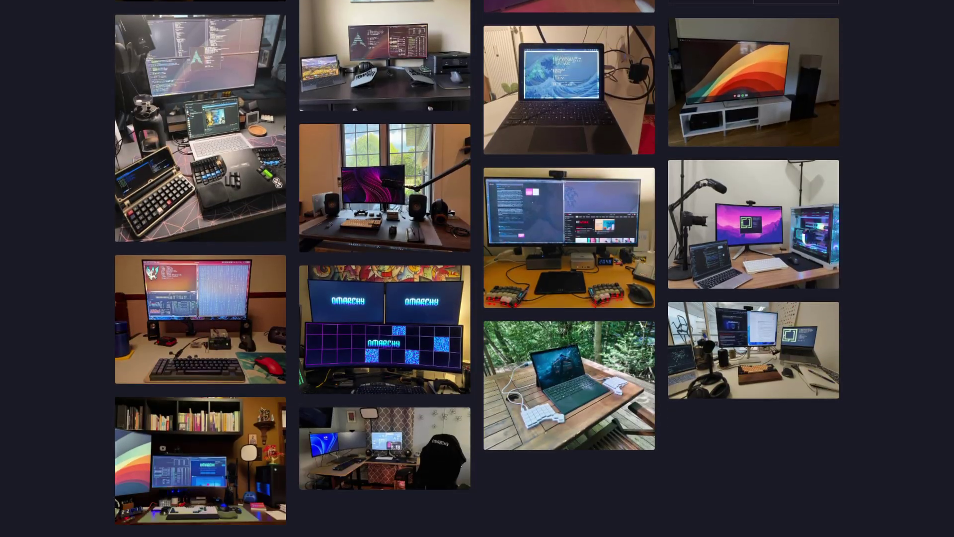
# Apply a light colour scheme to the Kdenlive interface.
pyautogui.scroll(-2, 477, 269)
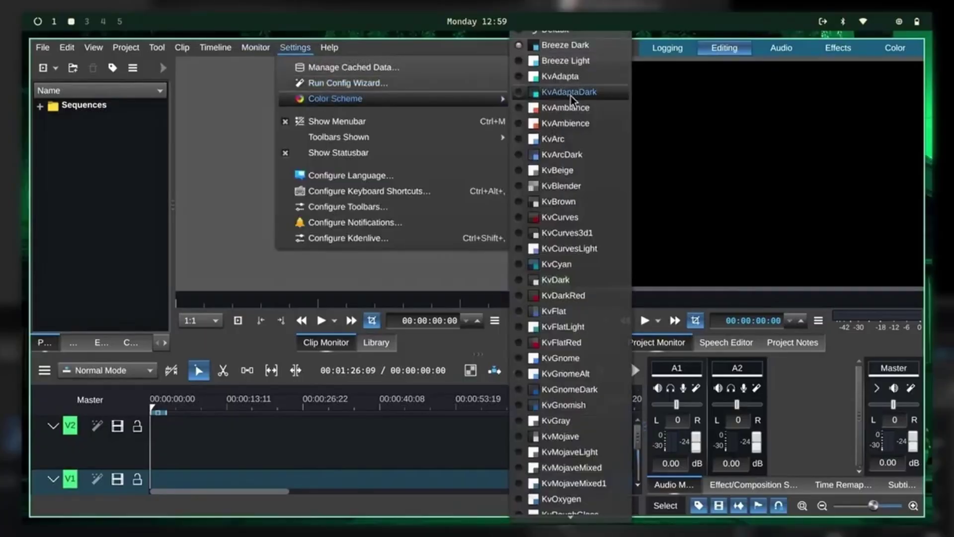
pyautogui.scroll(-5, 572, 249)
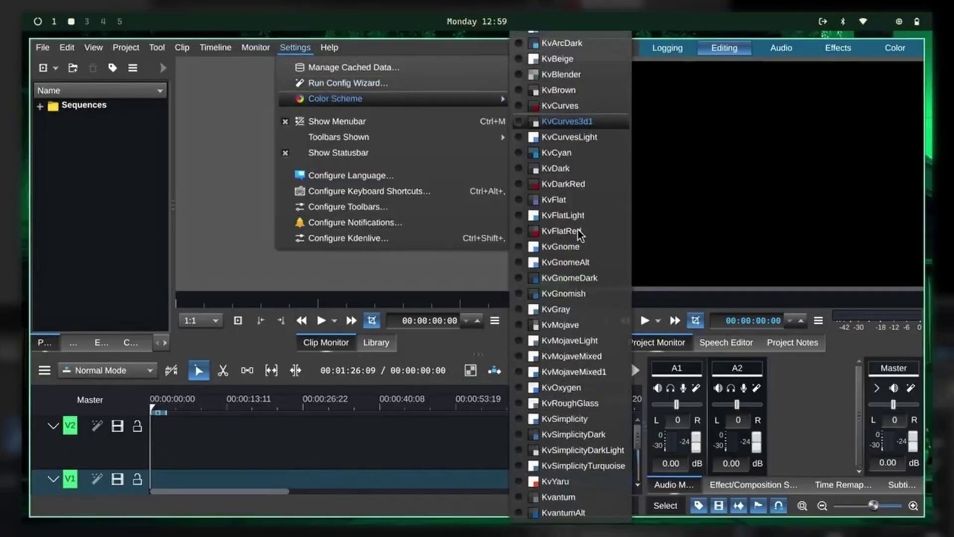
pyautogui.scroll(5, 571, 249)
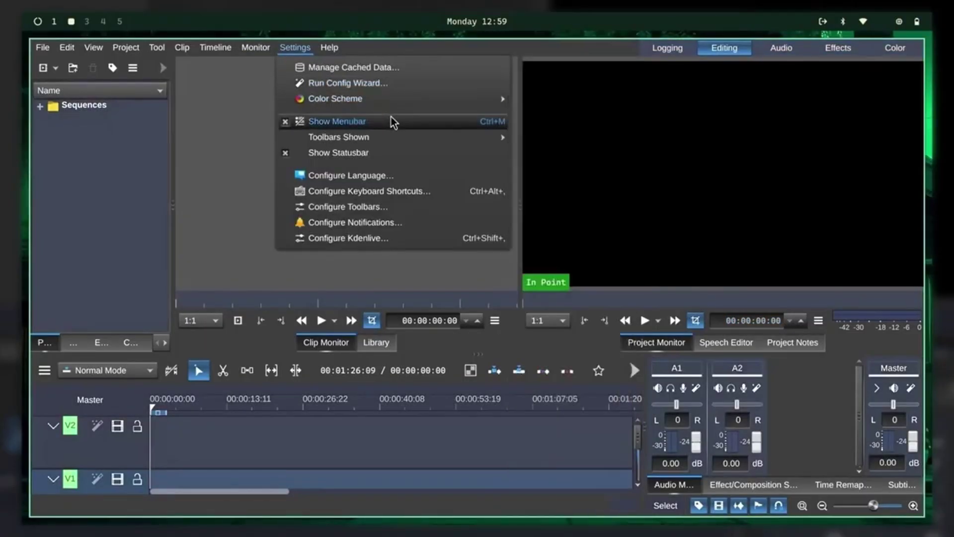
pyautogui.click(572, 354)
# Look over the Playback page of the Configure Kdenlive dialog, then close it.
pyautogui.click(157, 48)
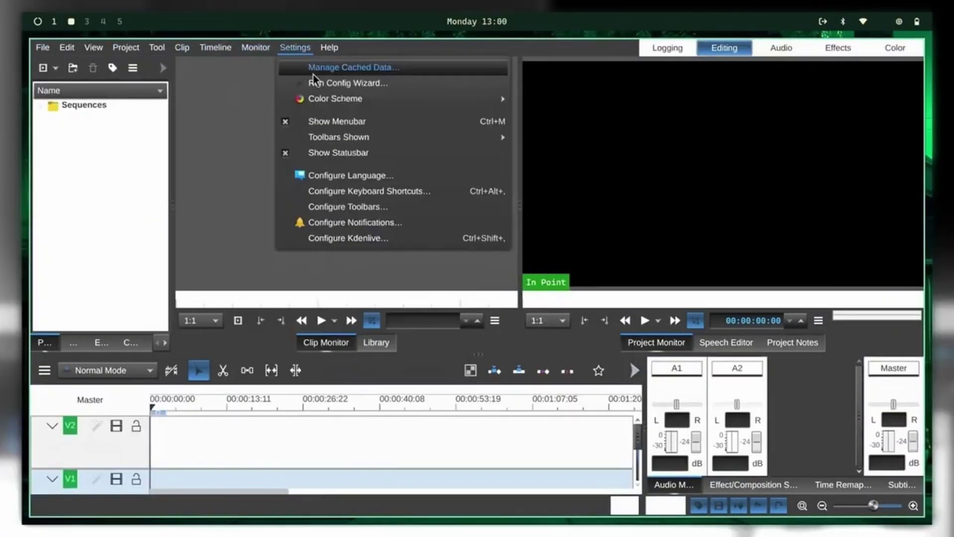
pyautogui.click(303, 235)
pyautogui.click(157, 413)
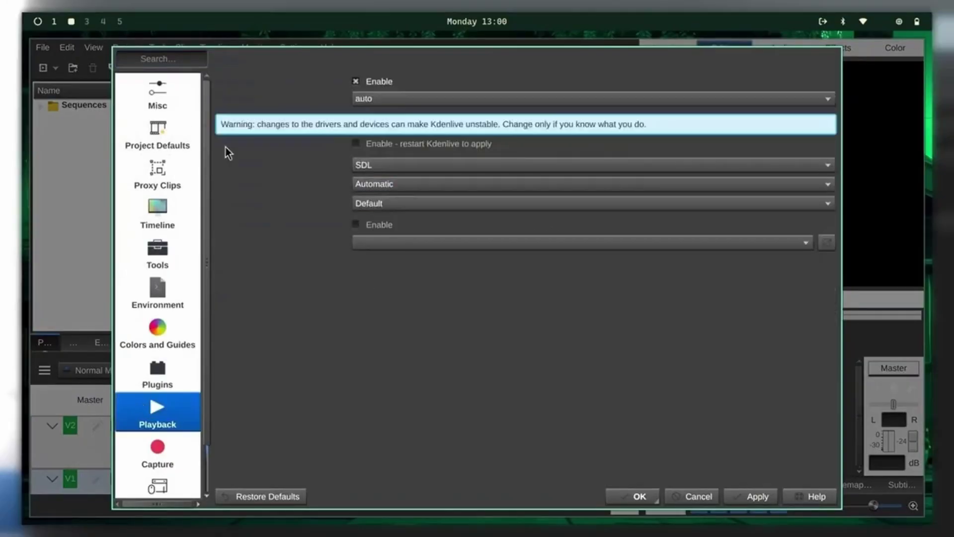
pyautogui.press('Escape')
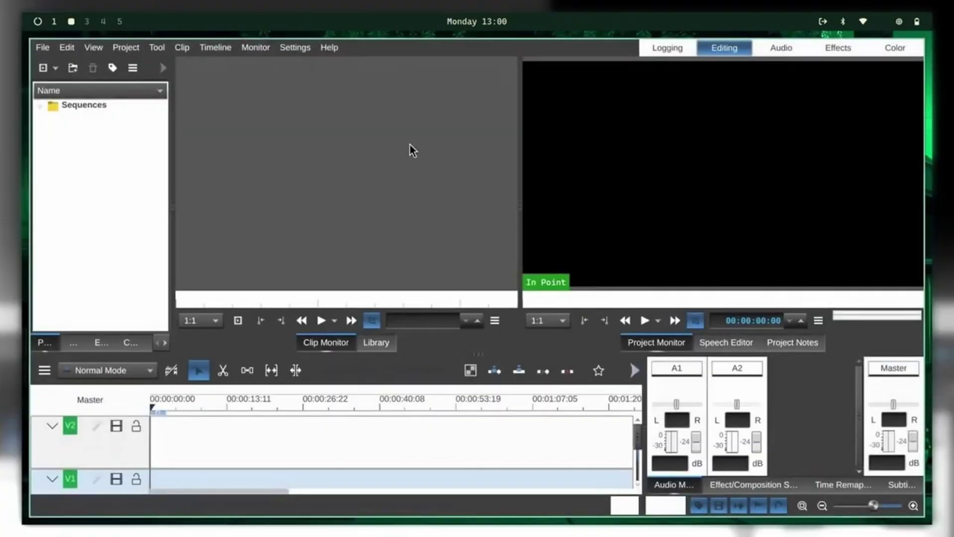
# Quit Kdenlive, view the fastfetch summary in a terminal, then bring up Omarchy's Setup options.
pyautogui.hotkey('ctrl', 'q')
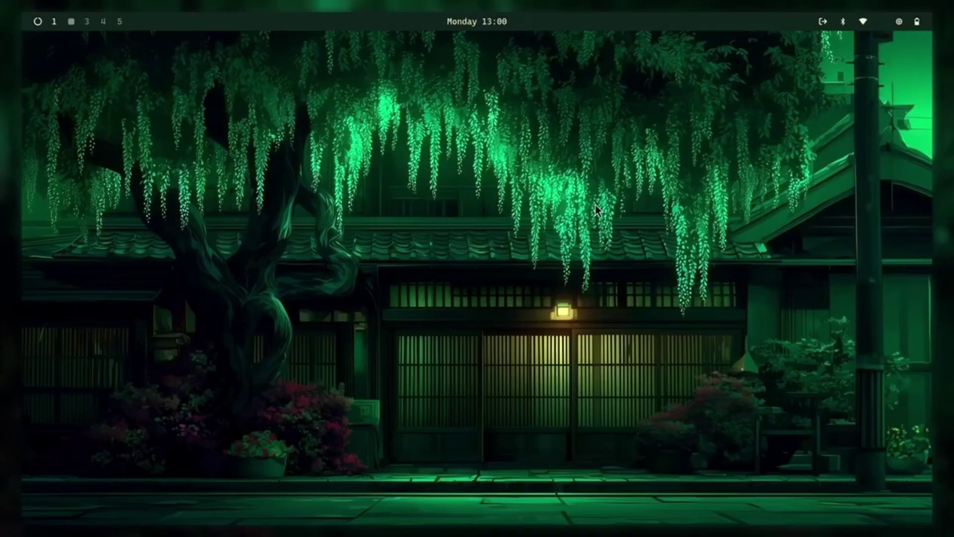
pyautogui.press('super+Return')
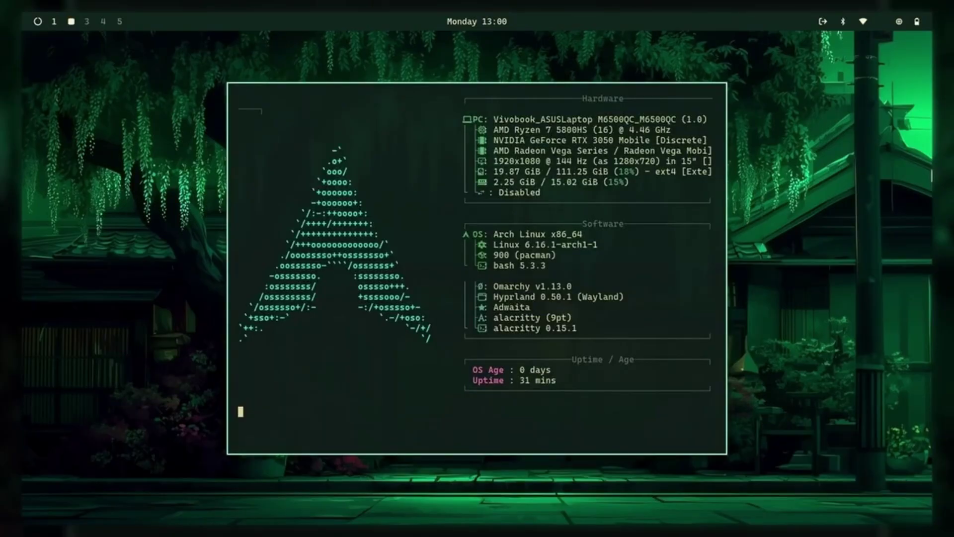
pyautogui.press('super+w')
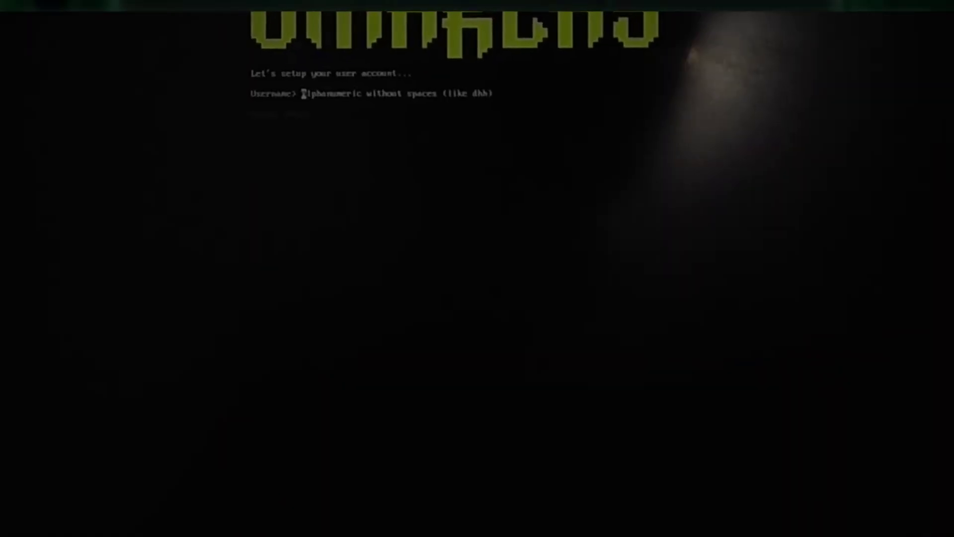
# Enter the account password and its confirmation, choose Asia/Calcutta timezone, and confirm to start installing.
pyautogui.write('legino')
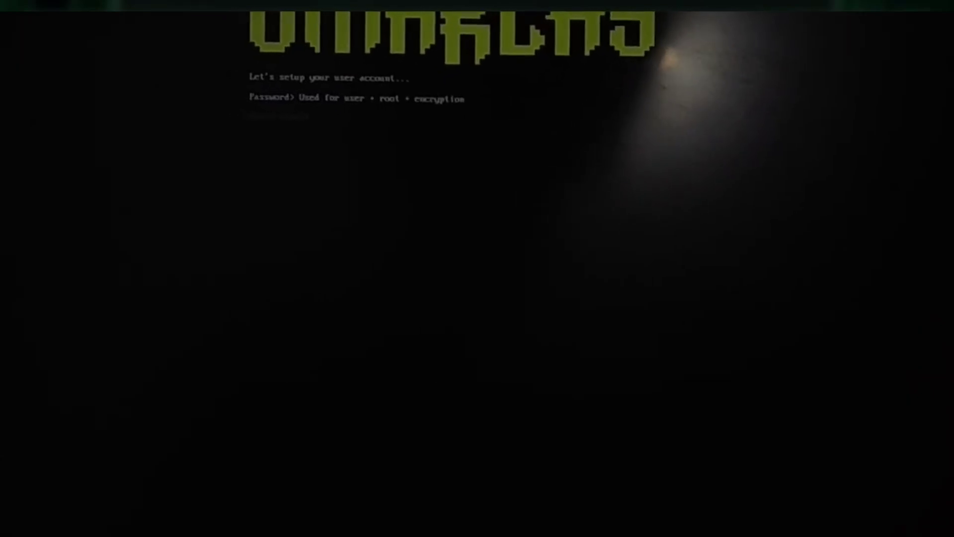
pyautogui.write('123')
pyautogui.press('Return')
pyautogui.write('123')
pyautogui.press('Return')
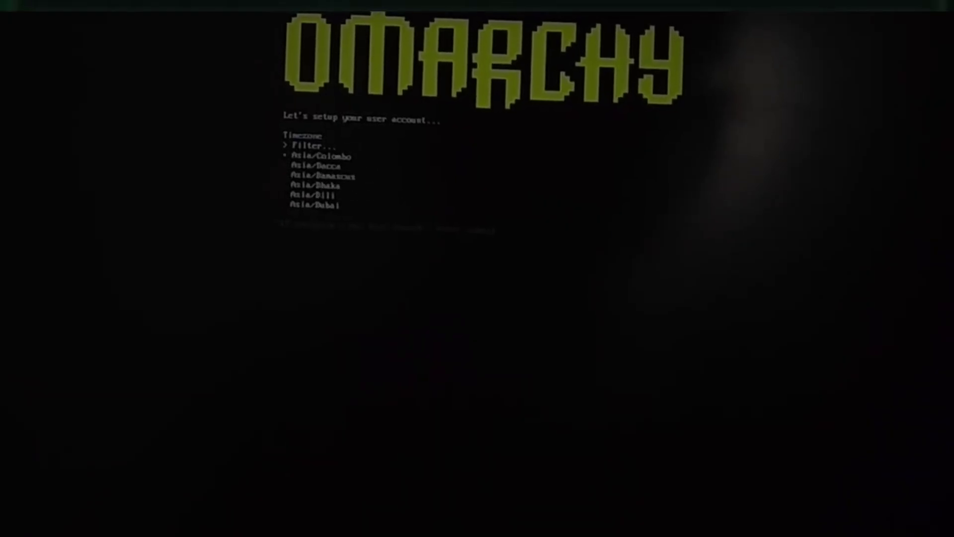
pyautogui.press('Down')
pyautogui.press('Return')
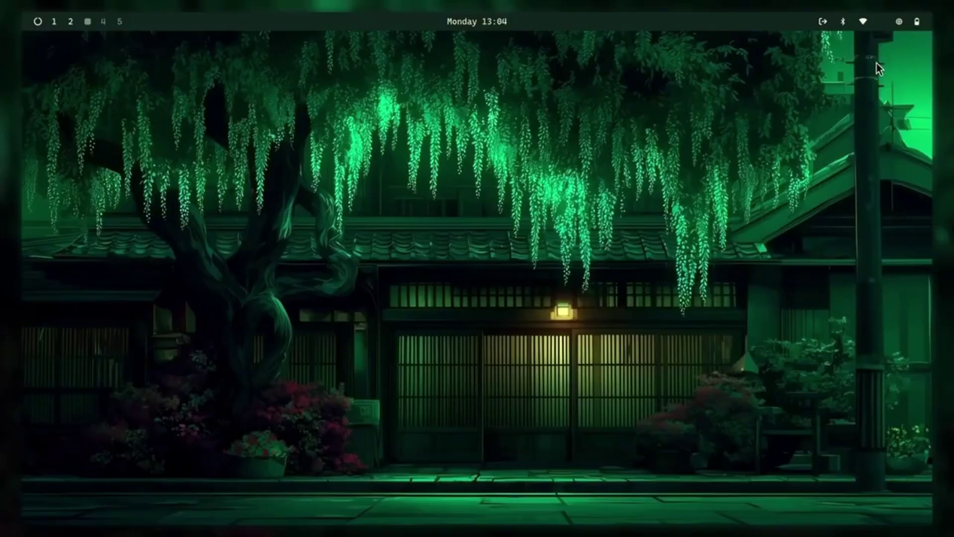
# Switch the wallpaper to the green cityscape through the Omarchy menu's Style options.
pyautogui.press('super+alt+space')
pyautogui.press('Down')
pyautogui.press('Down')
pyautogui.press('Down')
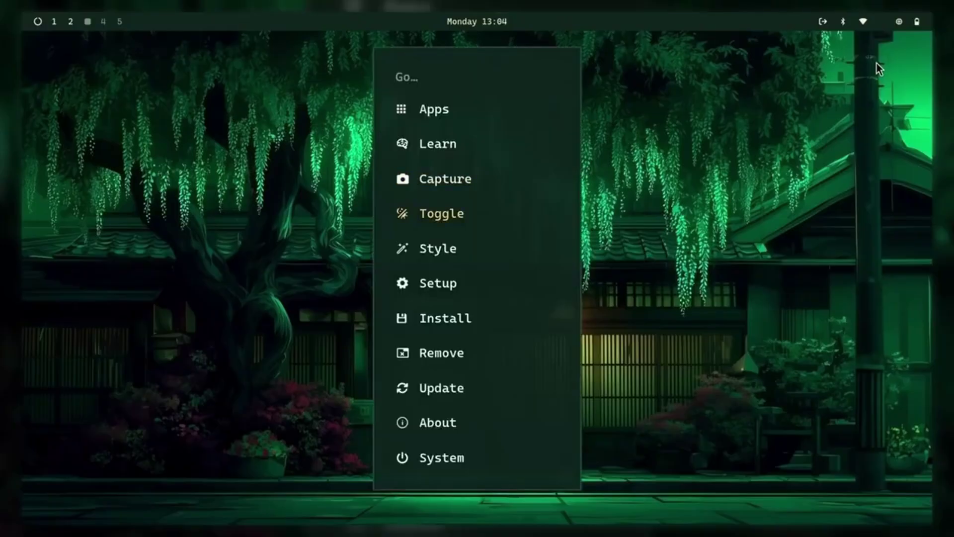
pyautogui.press('Down')
pyautogui.press('Return')
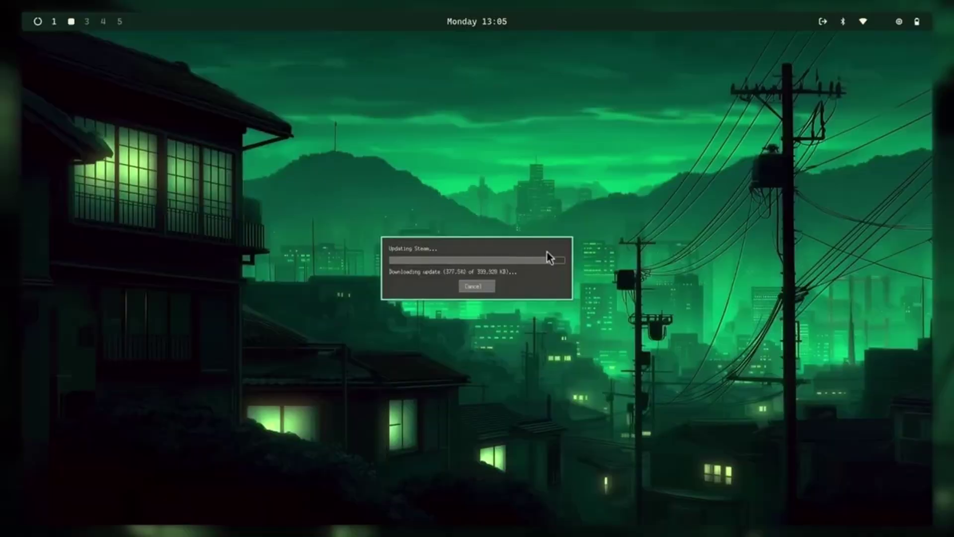
# On empty workspace 3, open a system-info terminal, highlight the kernel version, then close it.
pyautogui.press('super+3')
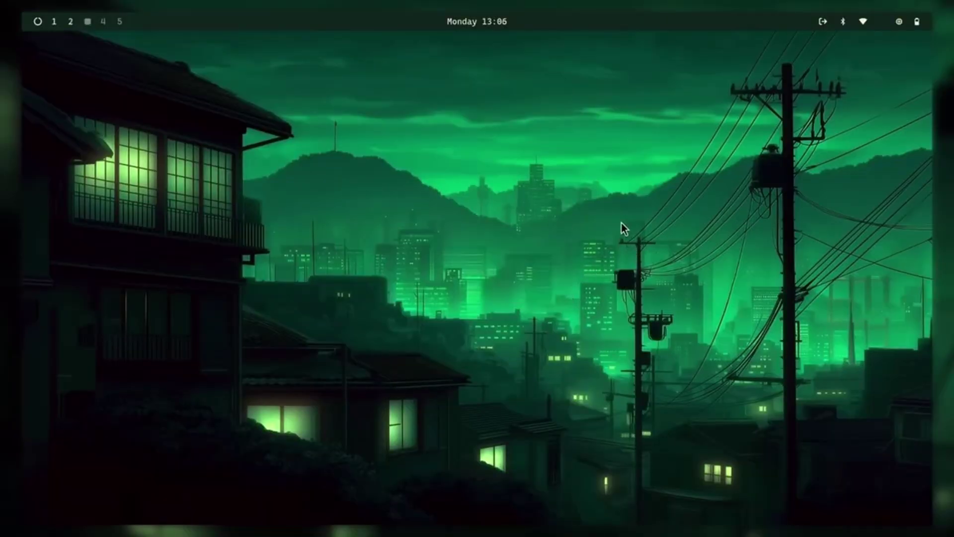
pyautogui.press('super+alt+space')
pyautogui.press('Escape')
pyautogui.press('super+alt+space')
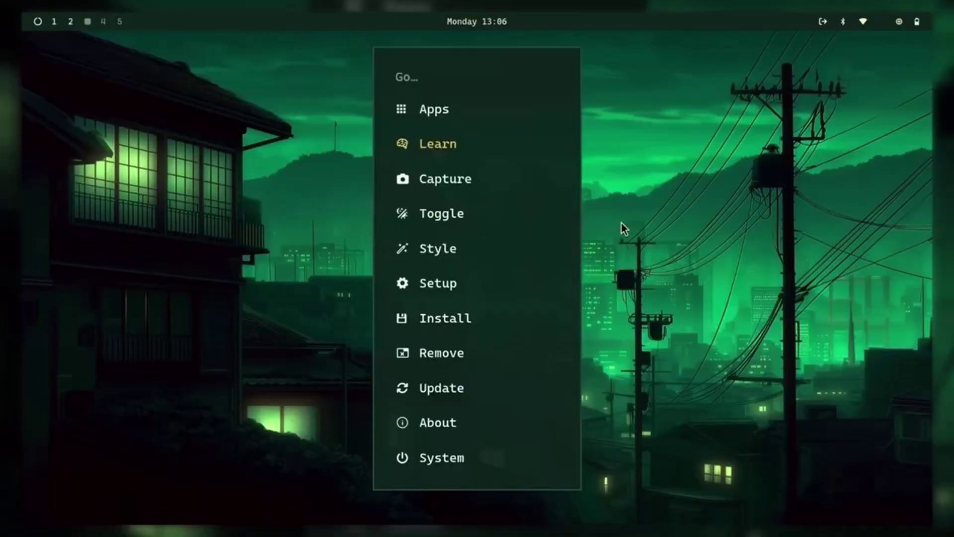
pyautogui.press('super+Return')
pyautogui.moveTo(599, 244); pyautogui.dragTo(571, 239)
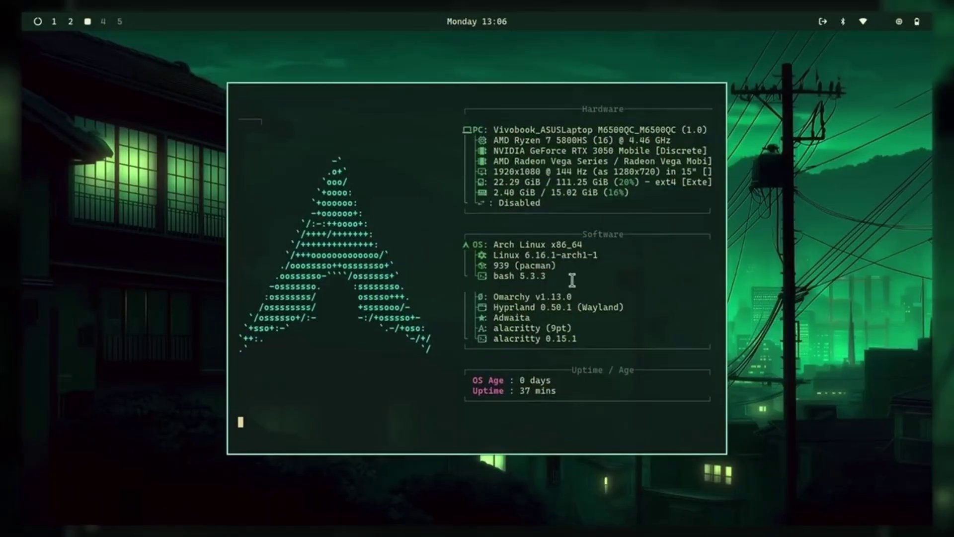
pyautogui.press('super+w')
# Review the Recording tab of OBS Settings > Output on workspace 1.
pyautogui.press('super+2')
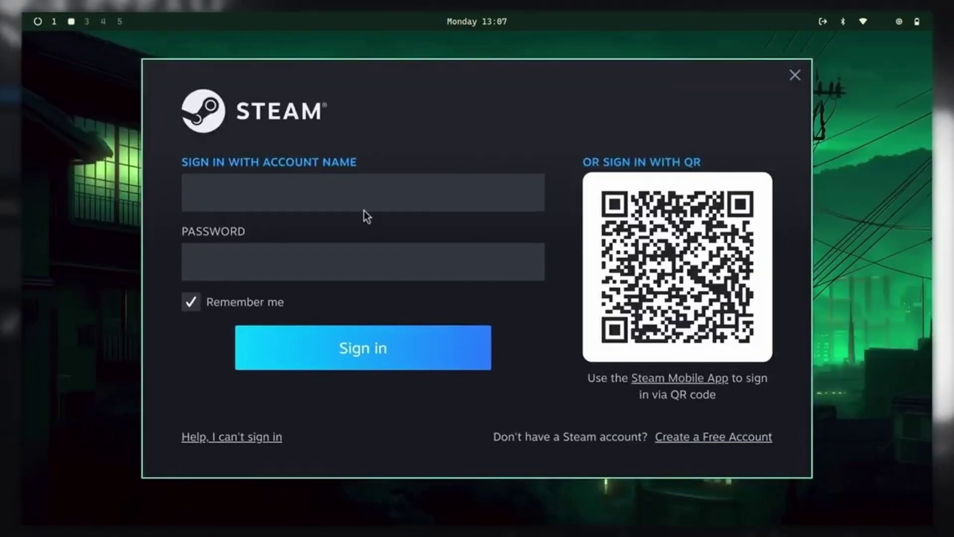
pyautogui.press('super+1')
pyautogui.click(43, 48)
pyautogui.click(59, 113)
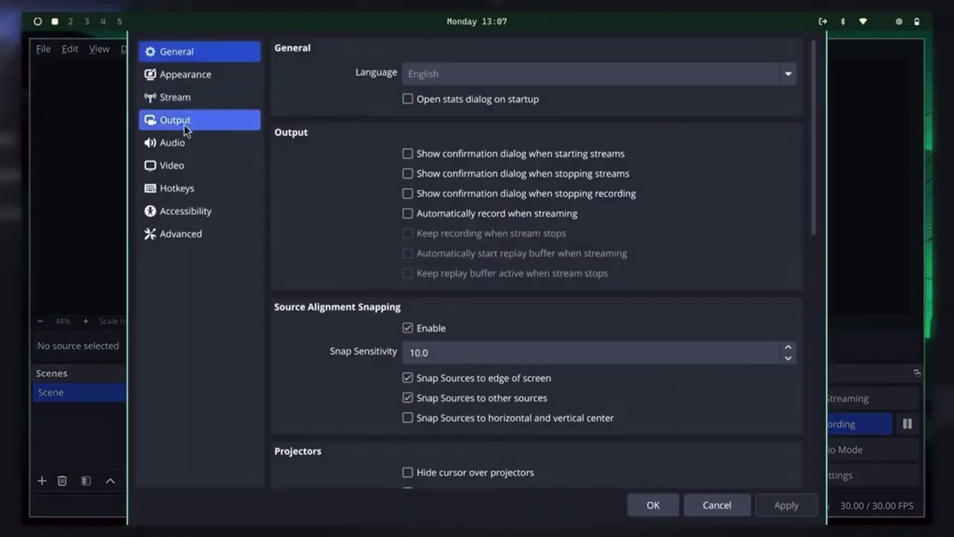
pyautogui.click(184, 126)
pyautogui.click(365, 84)
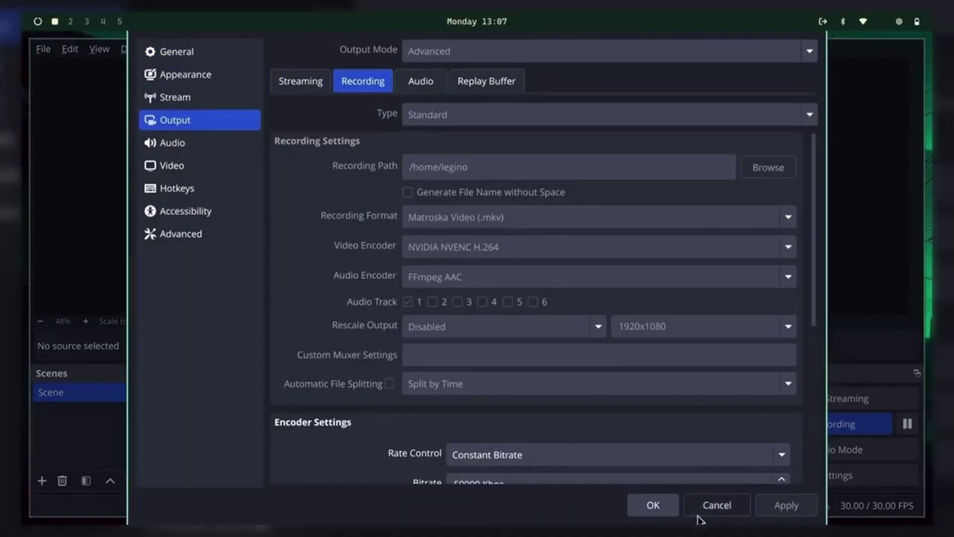
pyautogui.press('super+2')
pyautogui.press('super+Return')
# Run nvidia-smi to check the GPU, then launch btop in the same terminal.
pyautogui.write('nvidia-smi')
pyautogui.press('Return')
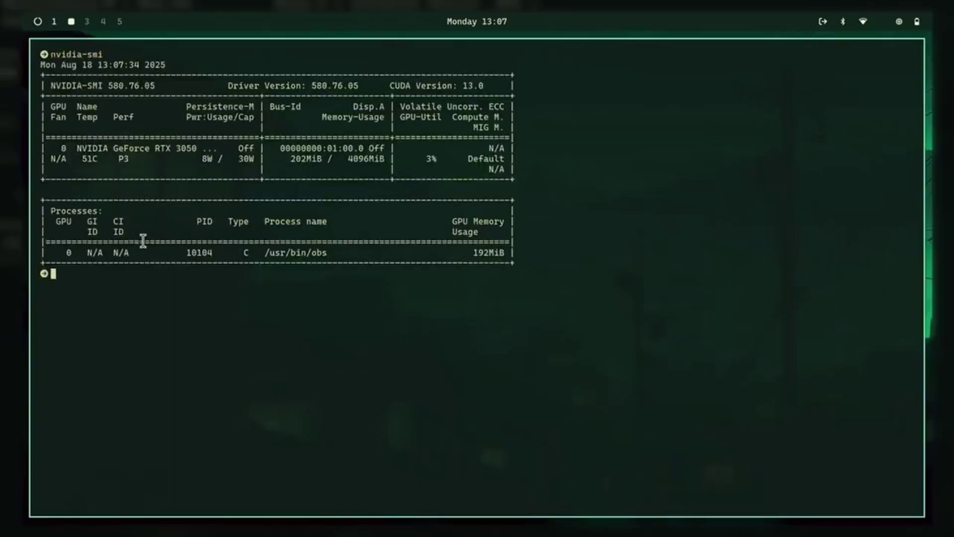
pyautogui.write('btop')
pyautogui.press('Return')
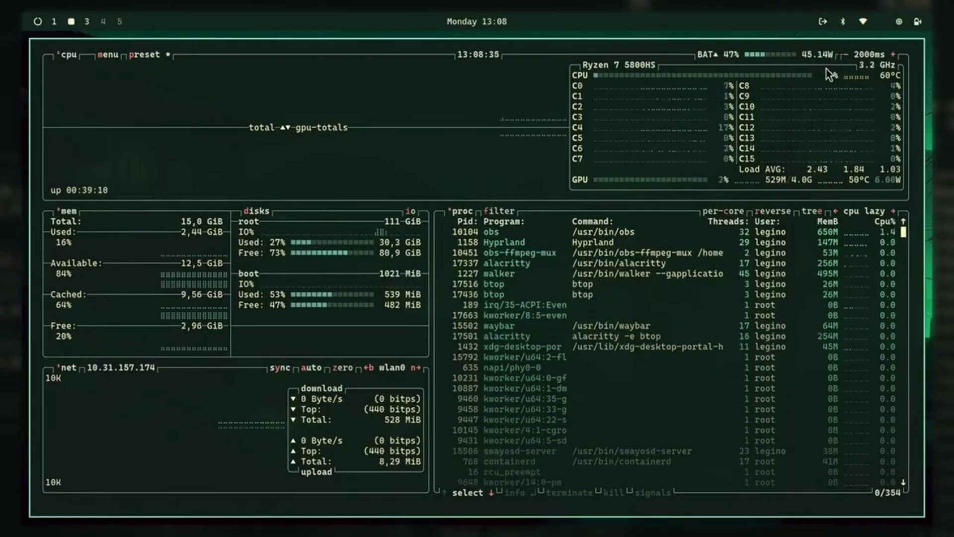
# Launch Chromium from the app launcher on workspace 3 and open krunker.io.
pyautogui.press('super+3')
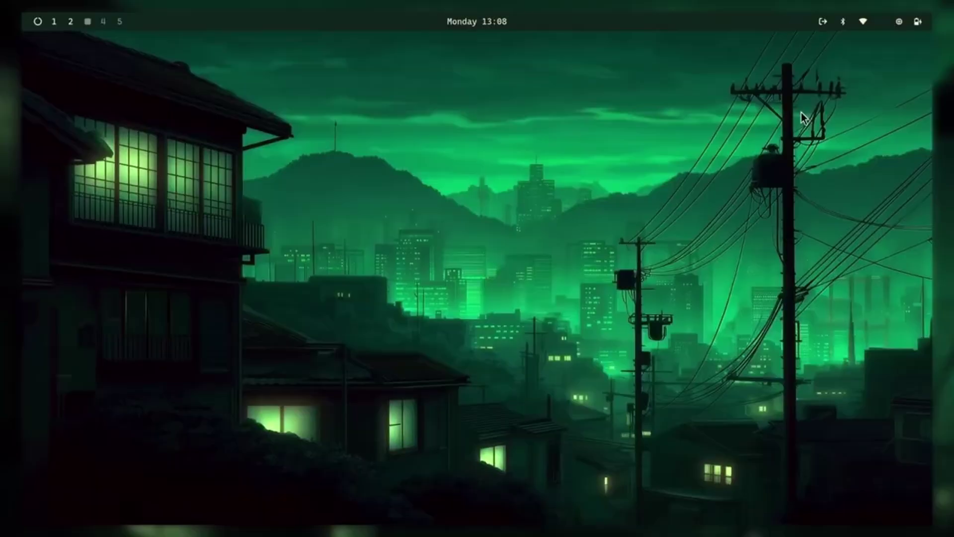
pyautogui.press('super+space')
pyautogui.press('Down')
pyautogui.press('Down')
pyautogui.press('Down')
pyautogui.press('Down')
pyautogui.press('Down')
pyautogui.press('Down')
pyautogui.press('Down')
pyautogui.press('Down')
pyautogui.press('Down')
pyautogui.press('Return')
pyautogui.write('k')
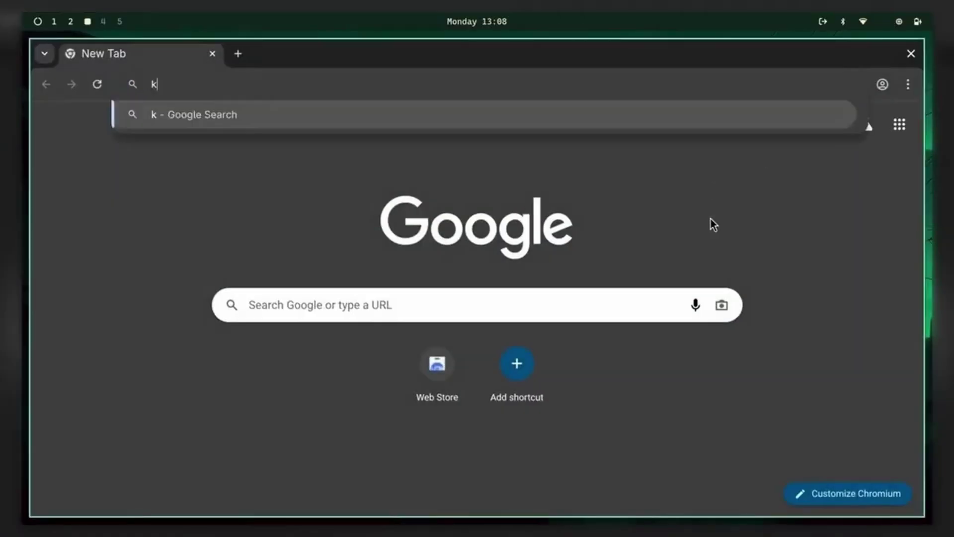
pyautogui.write('runker')
pyautogui.press('Down')
pyautogui.press('Down')
pyautogui.press('Down')
pyautogui.press('Down')
pyautogui.press('Down')
pyautogui.press('Down')
pyautogui.press('Down')
# Dismiss the privacy dialog and turn on Krunker's Advanced settings, then return to btop.
pyautogui.press('Return')
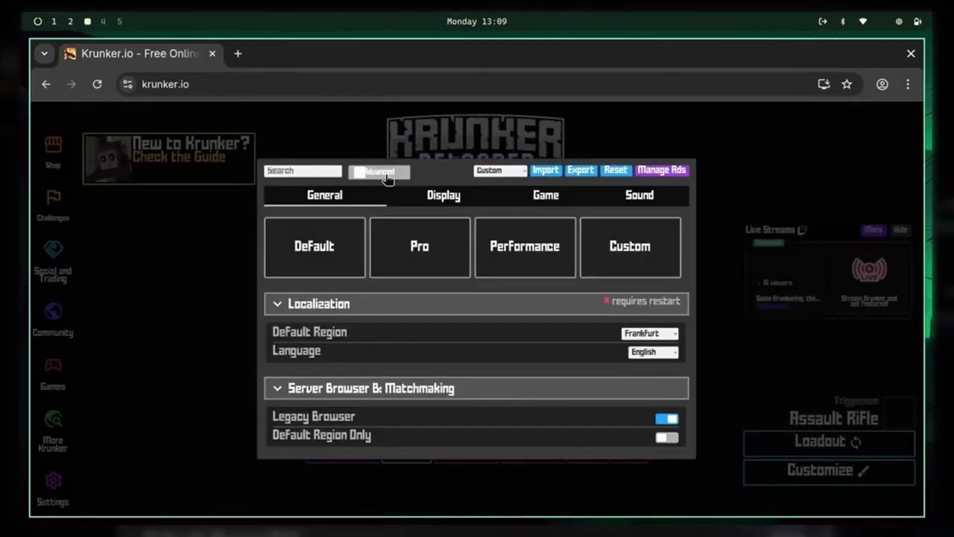
pyautogui.click(387, 173)
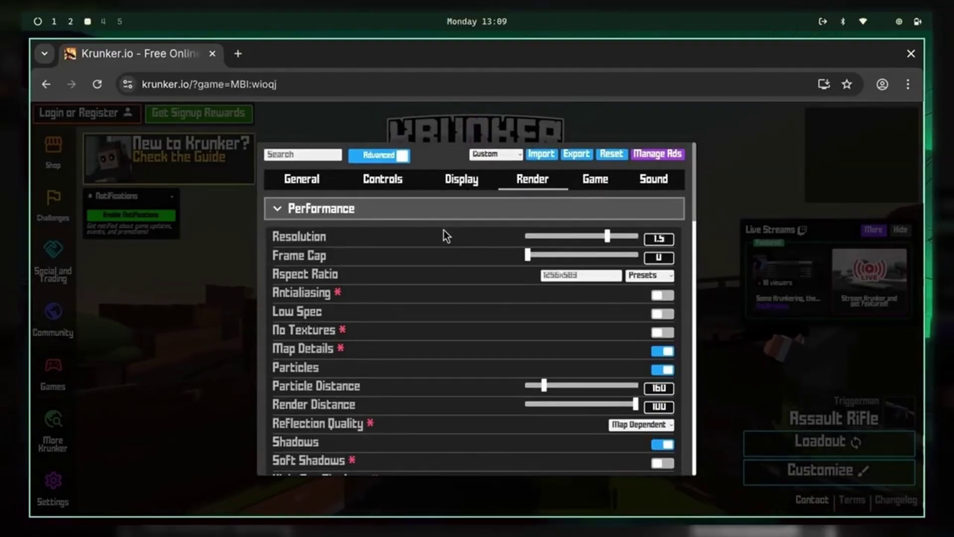
pyautogui.scroll(-3, 656, 300)
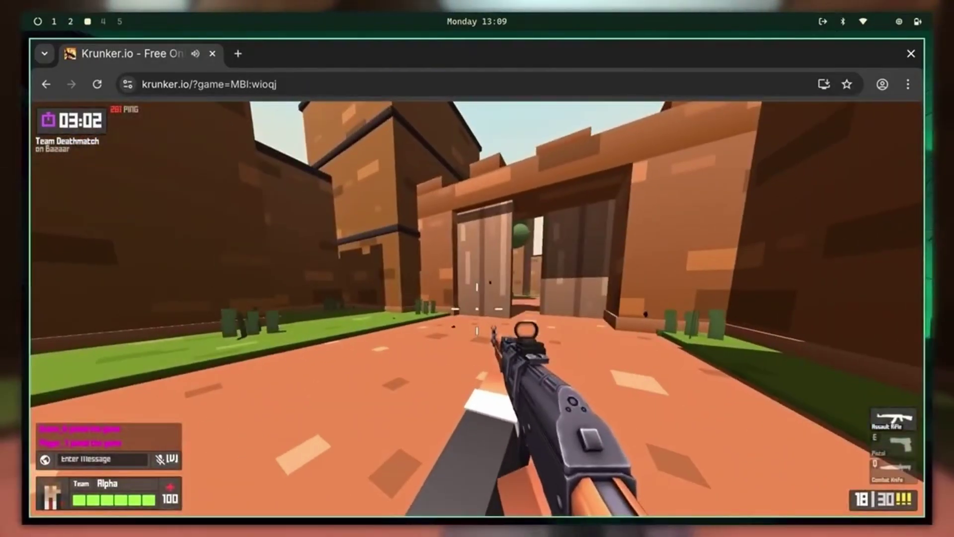
pyautogui.press('super+2')
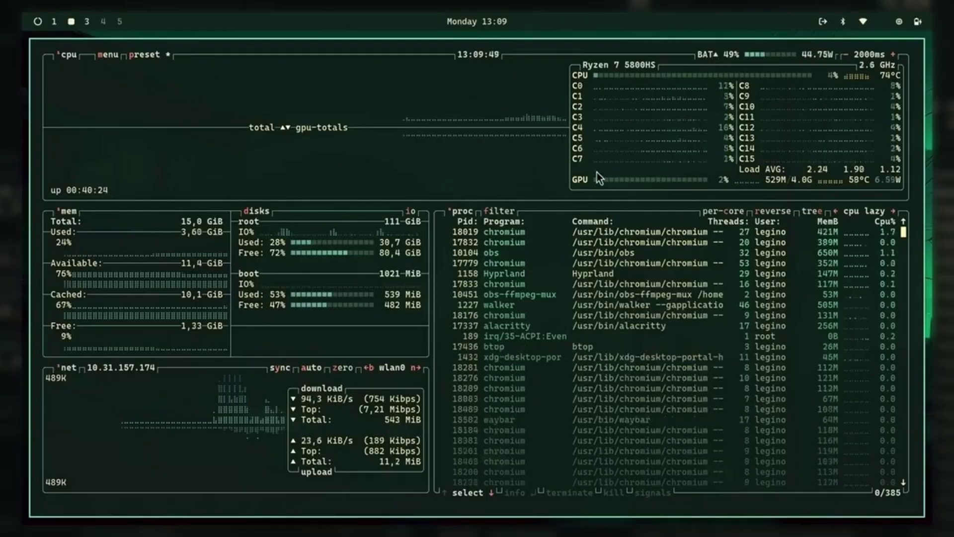
# Run nvidia-smi in a new terminal beside btop to confirm OBS is using the RTX 3050.
pyautogui.press('super+Return')
pyautogui.write('nvidia-smi')
pyautogui.press('Return')
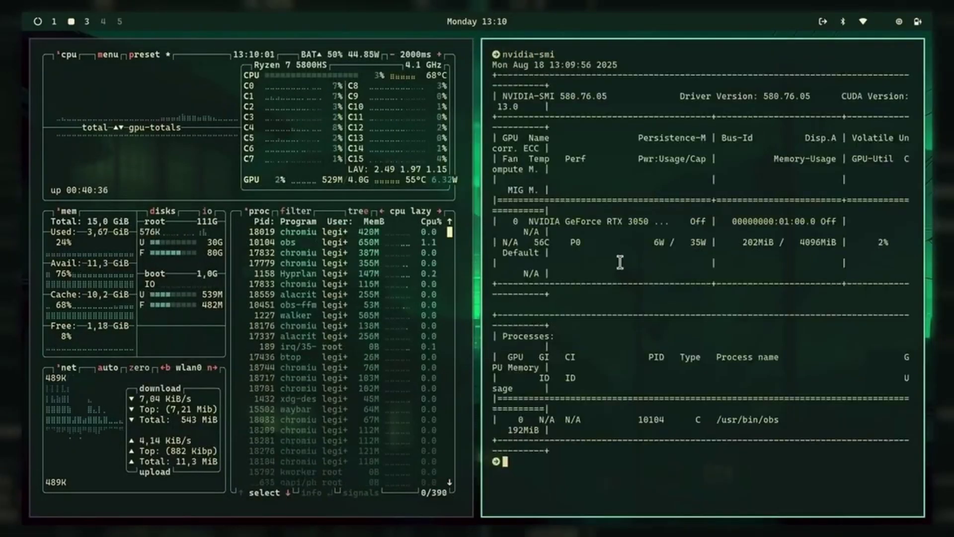
pyautogui.press('super+q')
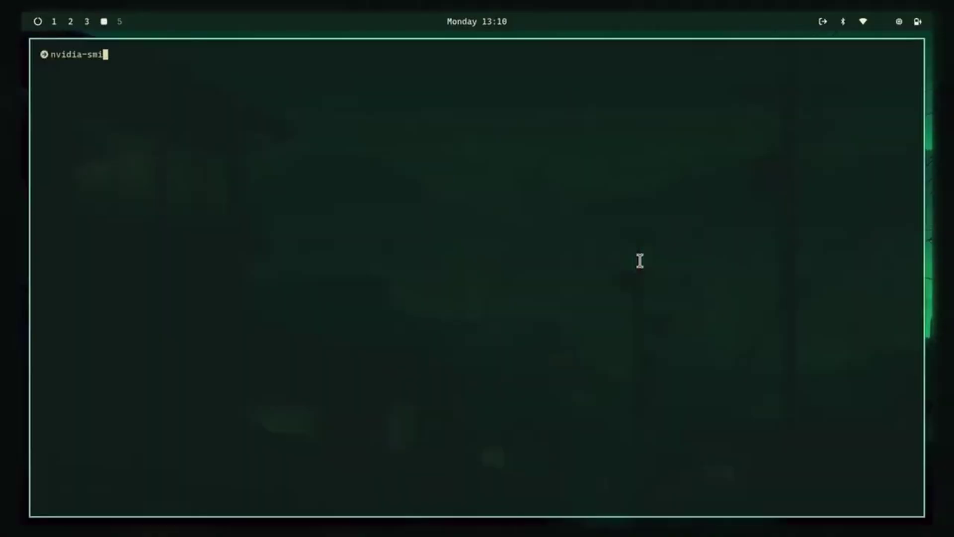
pyautogui.press('Return')
# Glance at the OBS recording on workspace 1, then join the Krunker match on workspace 3.
pyautogui.press('super+1')
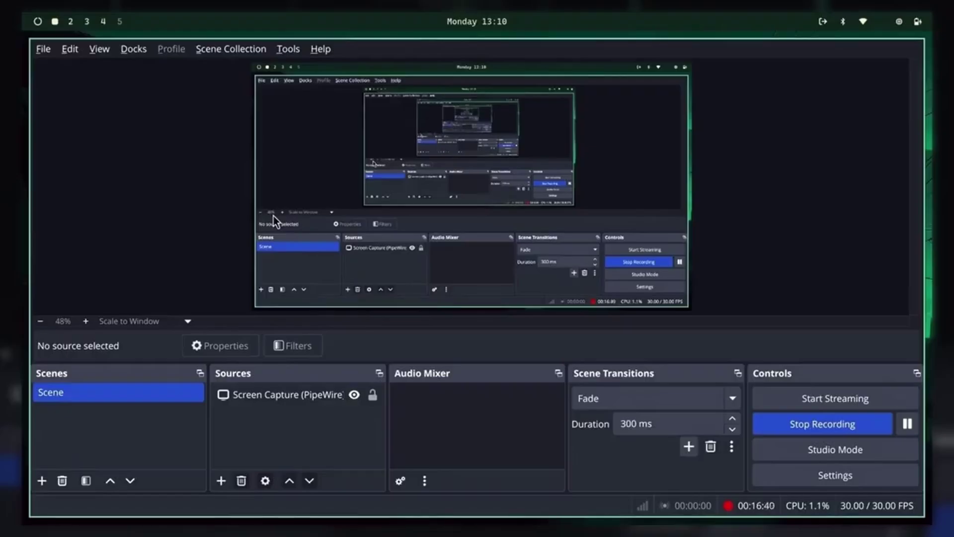
pyautogui.press('super+3')
pyautogui.click(273, 219)
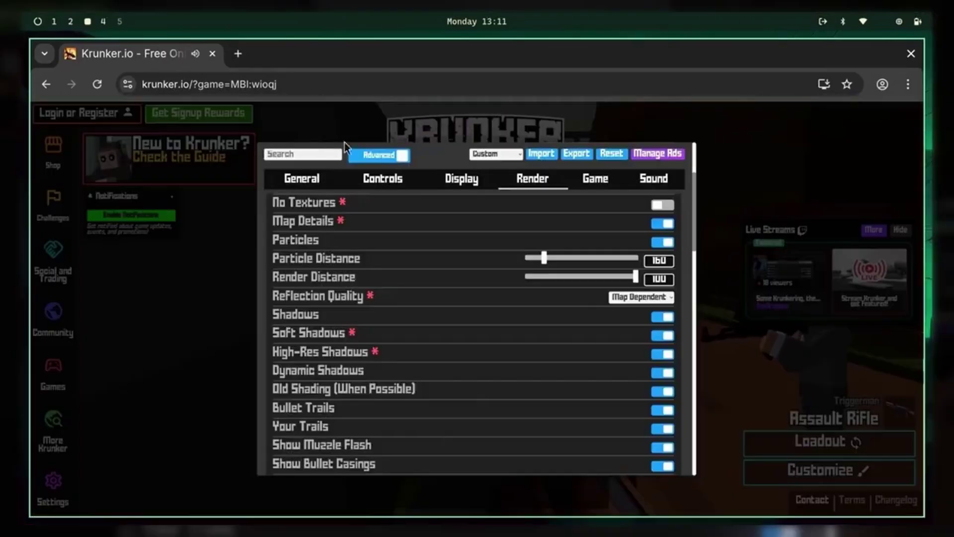
# Turn on Show FPS in Krunker's Display settings.
pyautogui.click(461, 179)
pyautogui.click(663, 327)
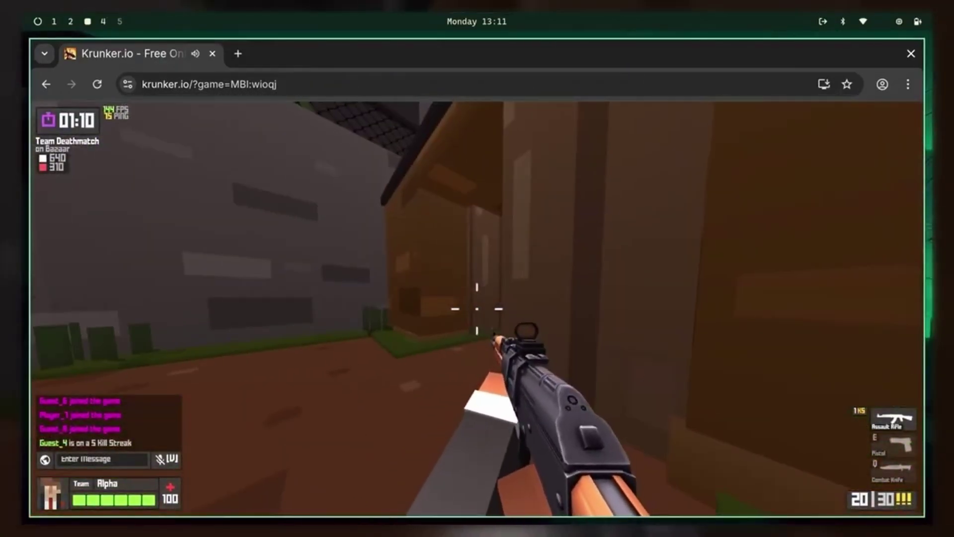
pyautogui.press('super+4')
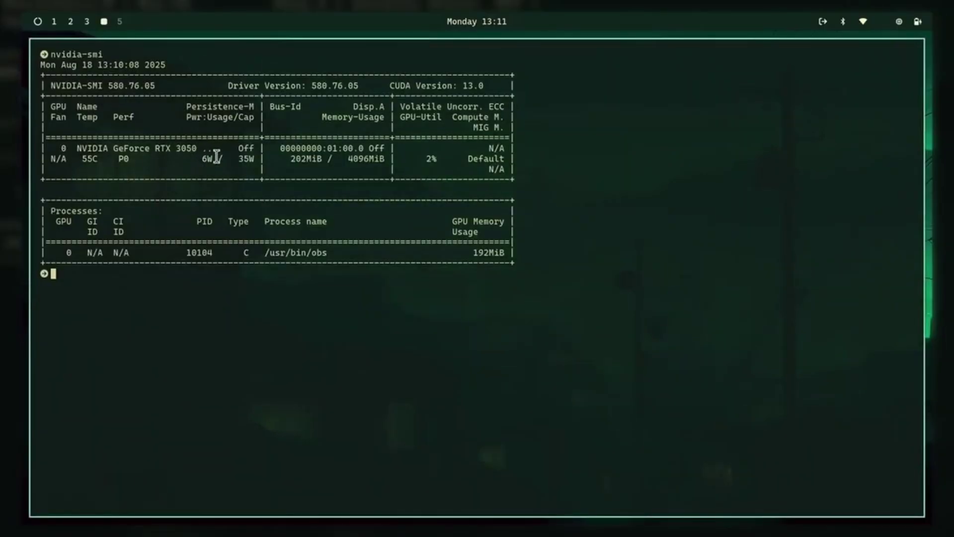
pyautogui.press('super+2')
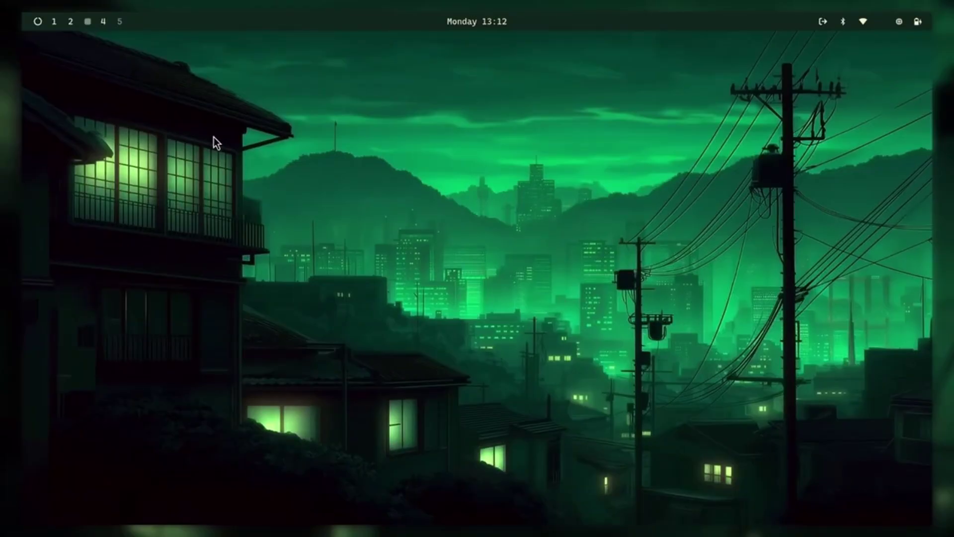
# Move the nvidia-smi terminal onto workspace 2 so it tiles beside btop.
pyautogui.press('super+4')
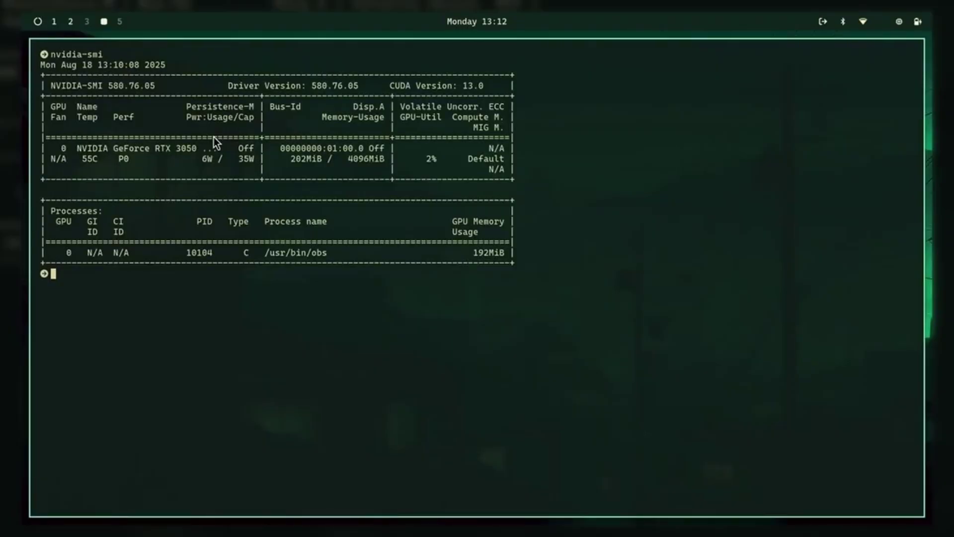
pyautogui.press('super+shift+2')
pyautogui.press('super+shift+4')
pyautogui.press('super+shift+2')
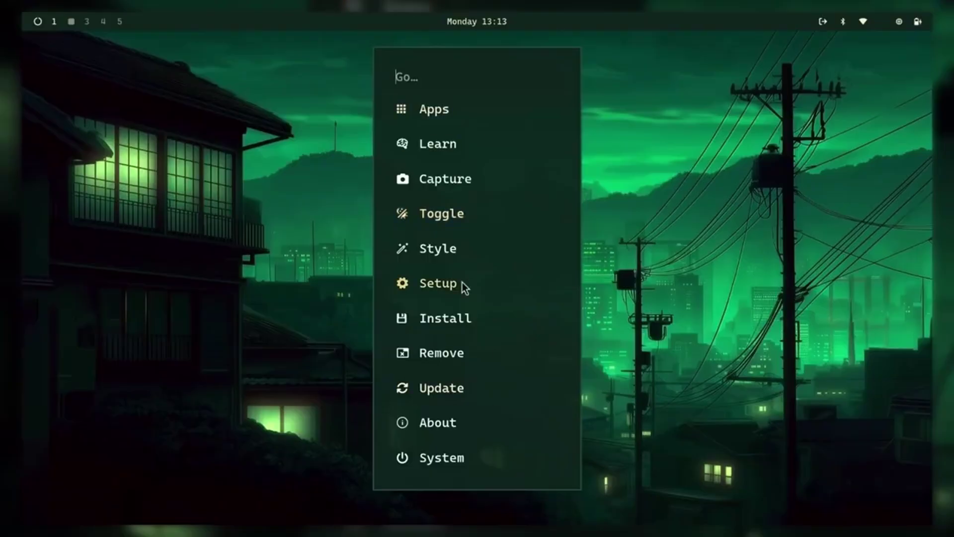
pyautogui.click(464, 284)
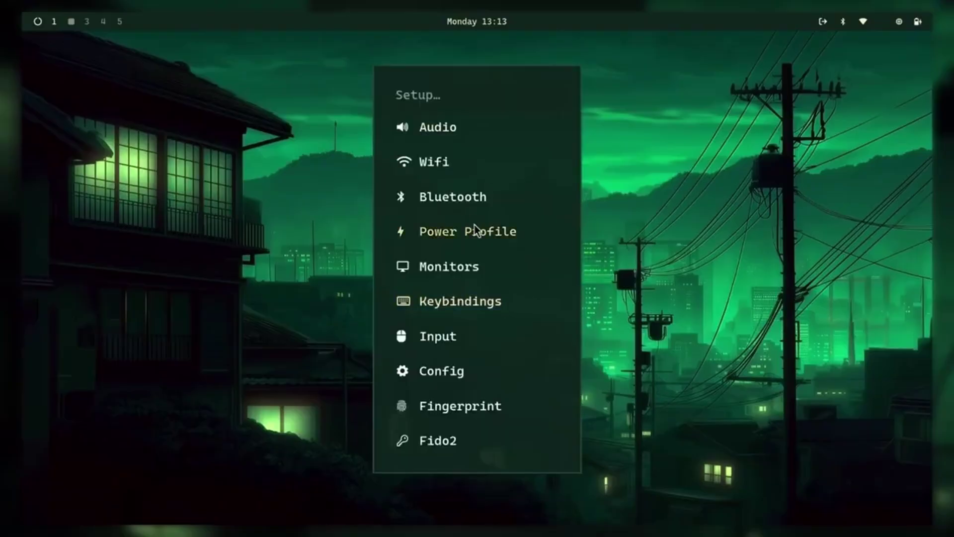
# Open the input config file, then view and close the Wi-Fi settings from Setup.
pyautogui.click(461, 331)
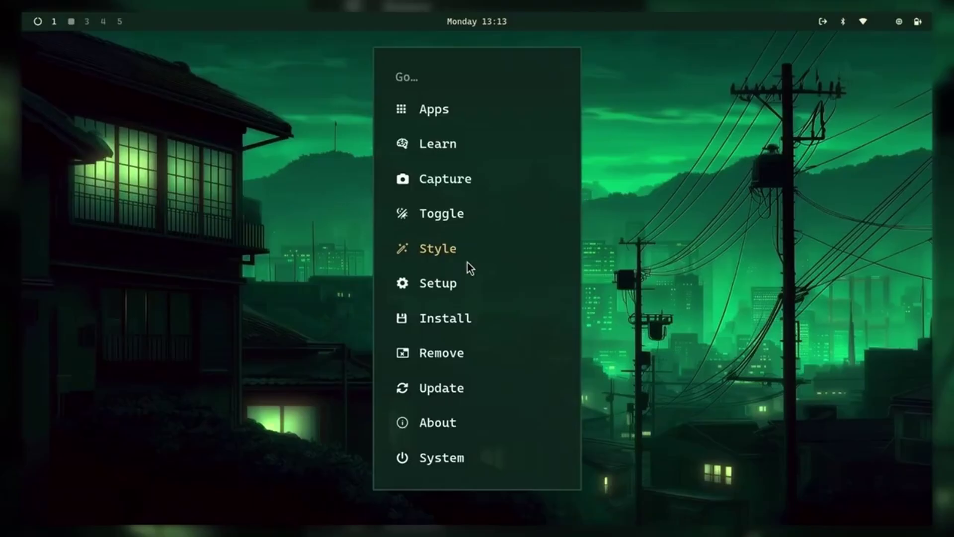
pyautogui.click(466, 271)
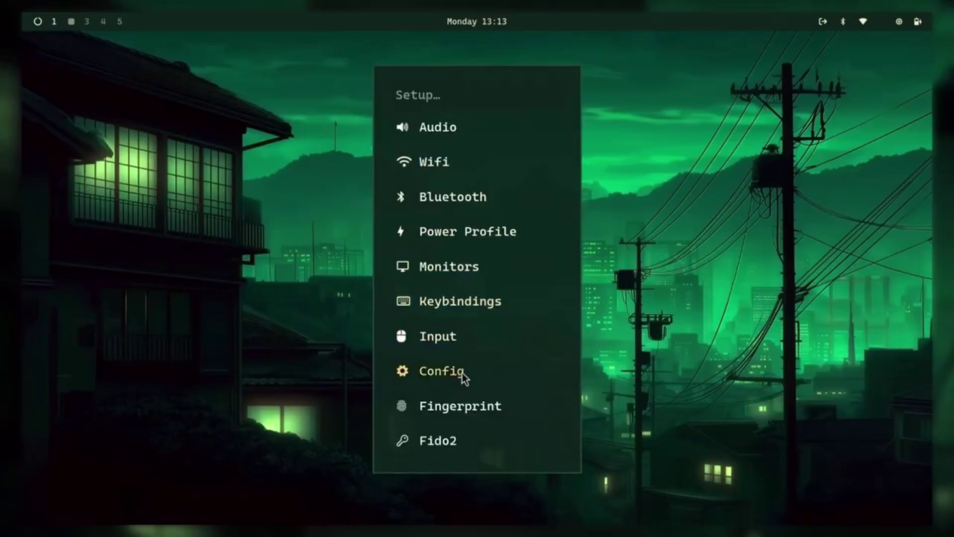
pyautogui.click(478, 160)
pyautogui.press('Escape')
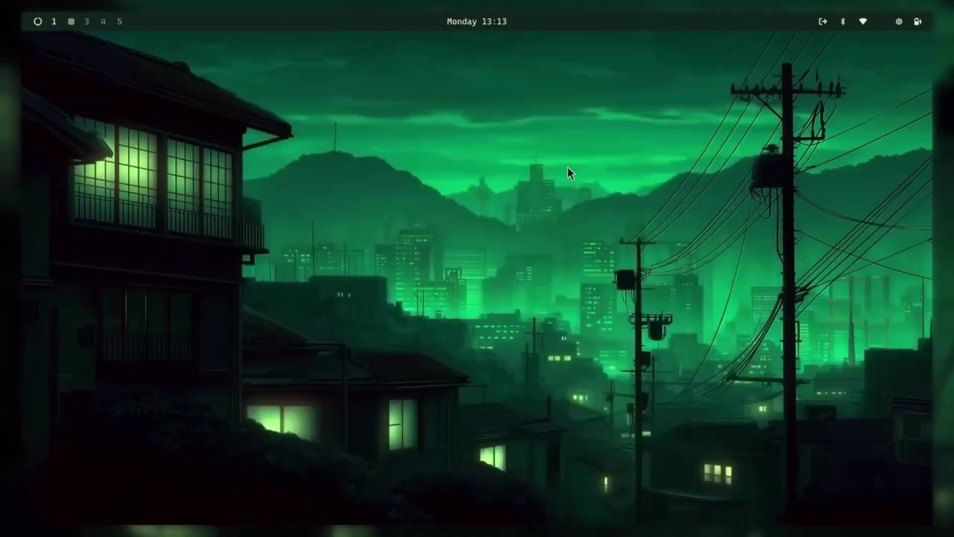
# Cycle through several background images with Super+Ctrl+Space.
pyautogui.press('super+alt+space')
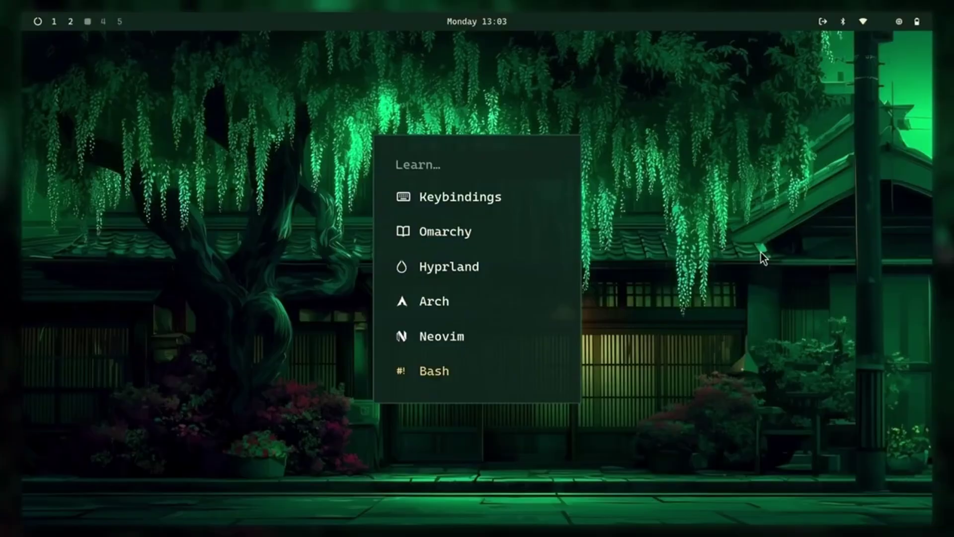
pyautogui.press('Escape')
pyautogui.press('super+ctrl+space')
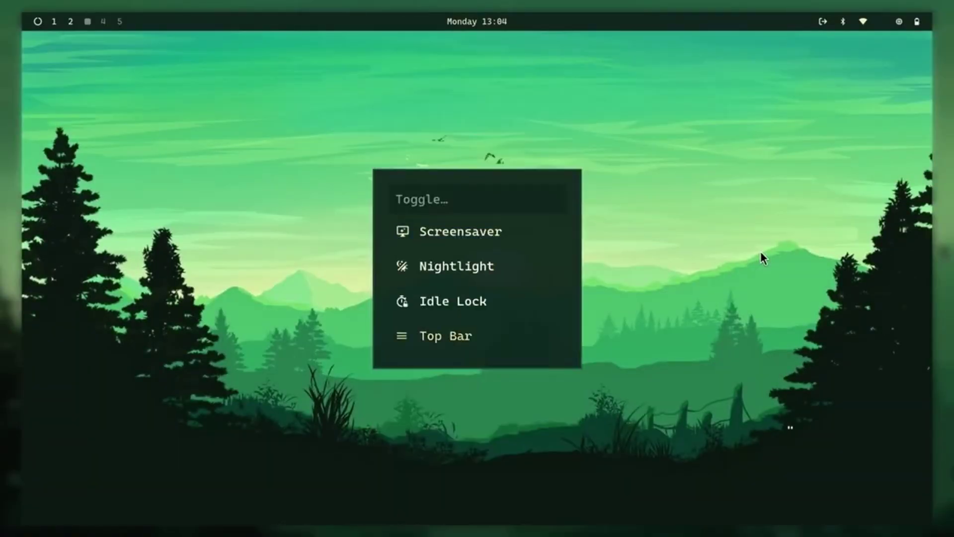
pyautogui.press('Escape')
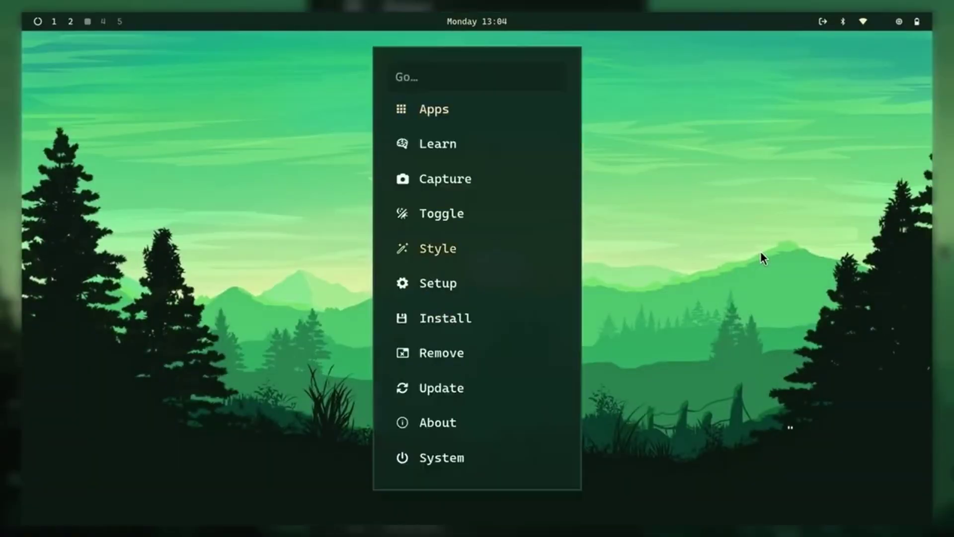
pyautogui.press('Escape')
pyautogui.press('super+ctrl+space')
pyautogui.press('super+alt+space')
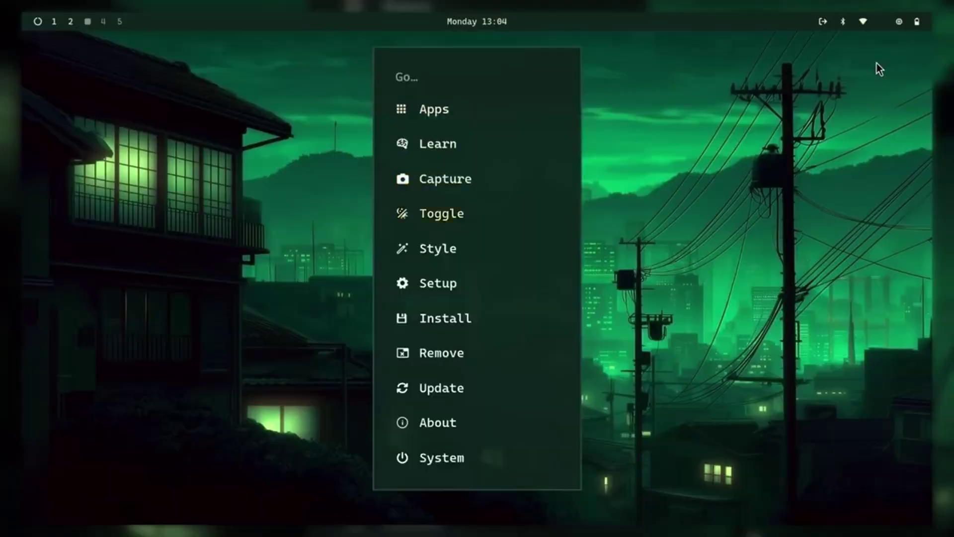
pyautogui.press('Escape')
pyautogui.press('super+ctrl+space')
pyautogui.press('super+alt+space')
pyautogui.press('Return')
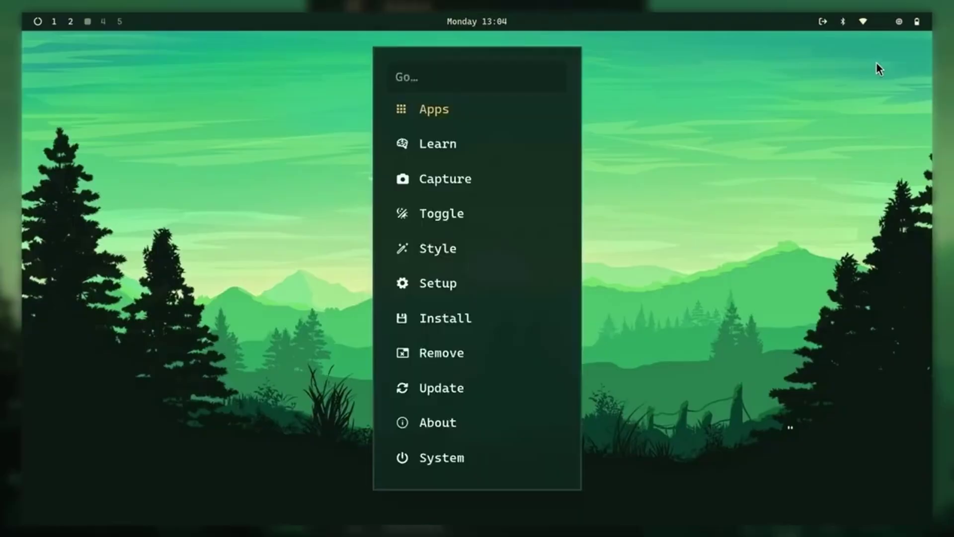
pyautogui.press('Escape')
pyautogui.press('super+ctrl+space')
# Pick Catppuccin from the theme list to make it the desktop theme.
pyautogui.press('super+ctrl+shift+space')
pyautogui.press('Up')
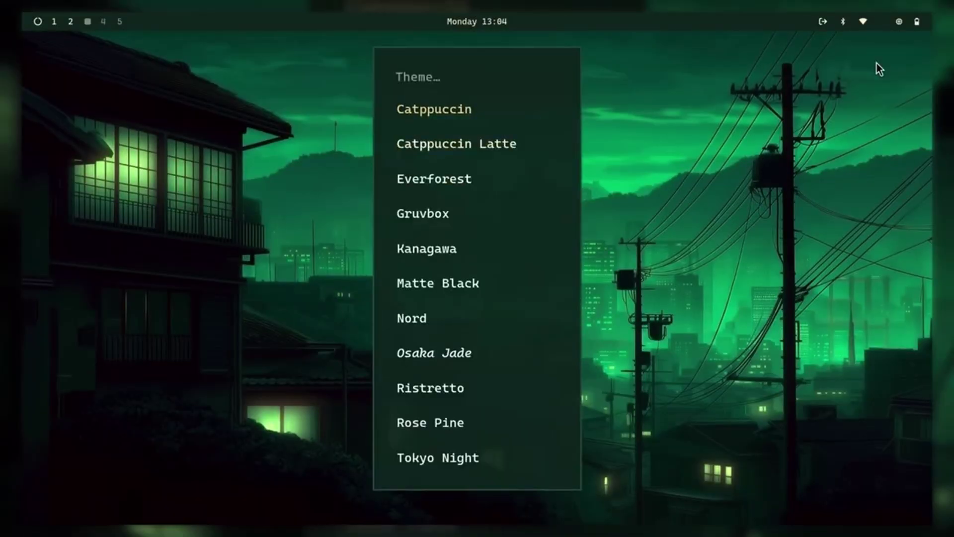
pyautogui.press('Return')
pyautogui.press('super+alt+space')
pyautogui.press('Escape')
pyautogui.press('super+alt+space')
pyautogui.press('Return')
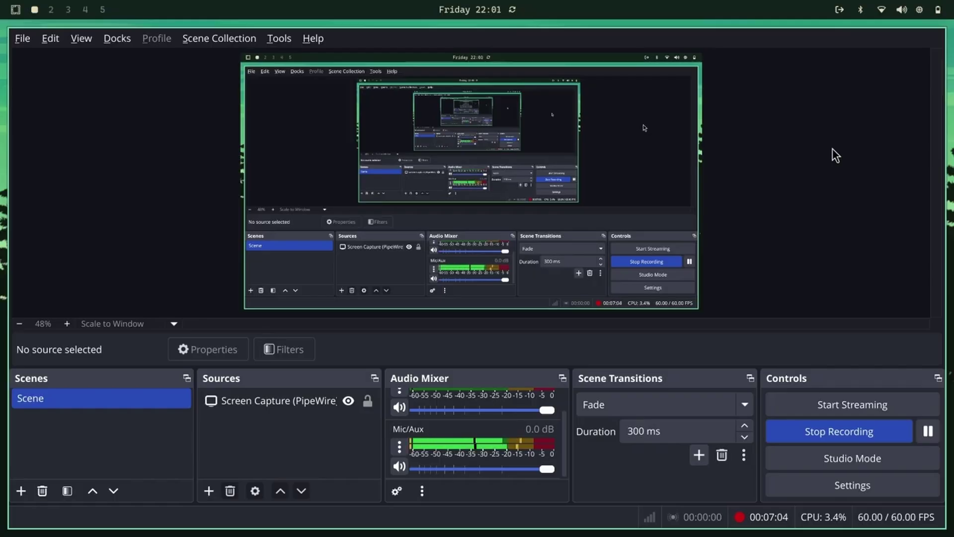
# Switch to workspace 2 and scroll through the launcher's installed apps, such as Figma, Files and GitHub.
pyautogui.press('super+2')
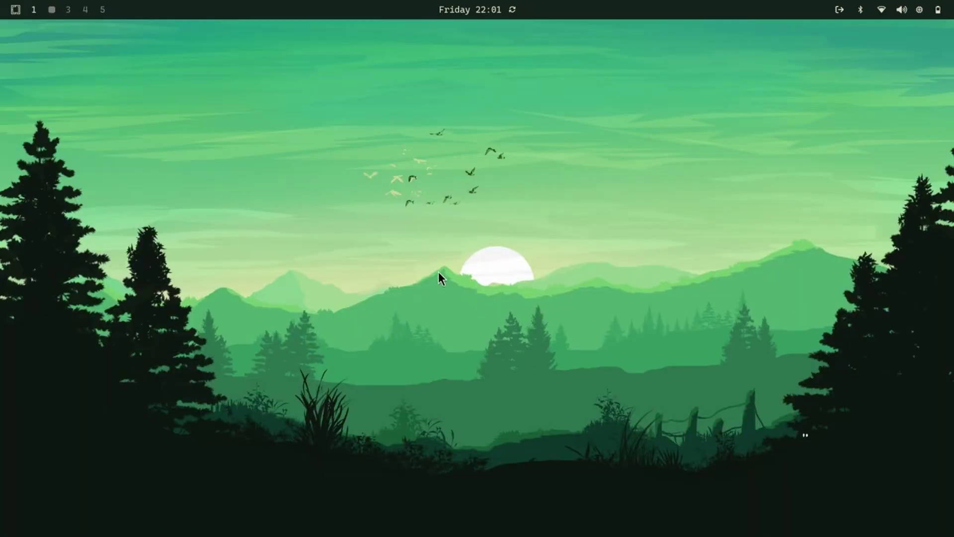
pyautogui.press('super+space')
pyautogui.scroll(-5, 489, 341)
pyautogui.scroll(-9, 489, 341)
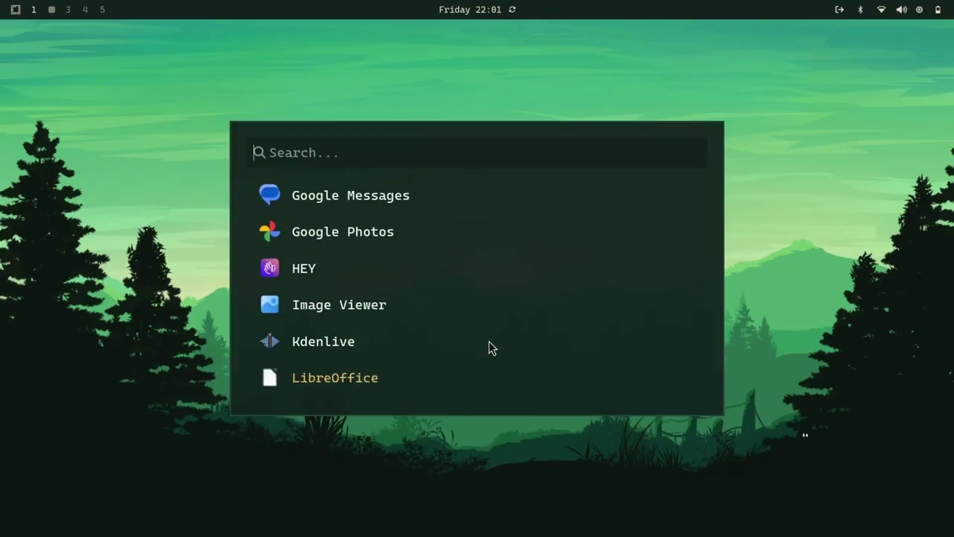
pyautogui.scroll(3, 489, 341)
pyautogui.scroll(-3, 489, 341)
pyautogui.scroll(-20, 489, 342)
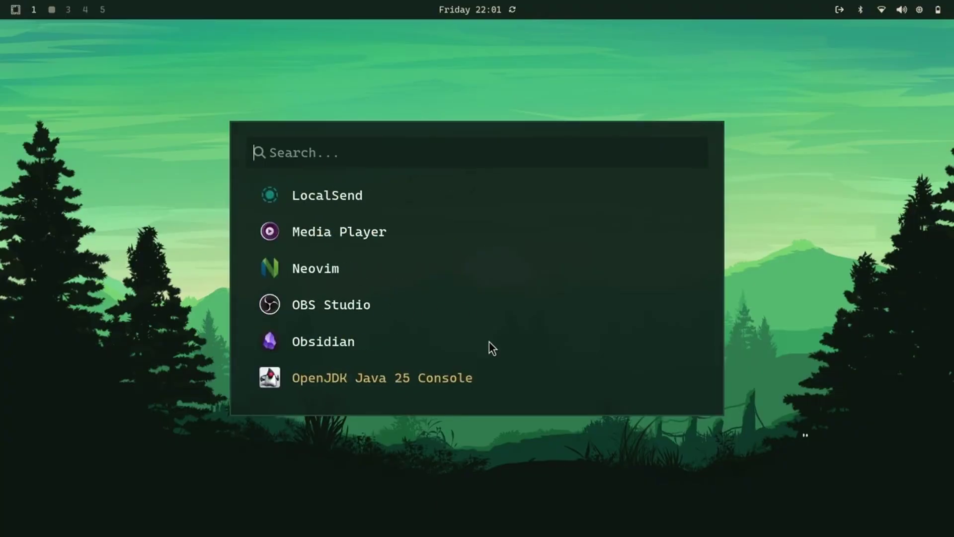
pyautogui.scroll(-10, 489, 341)
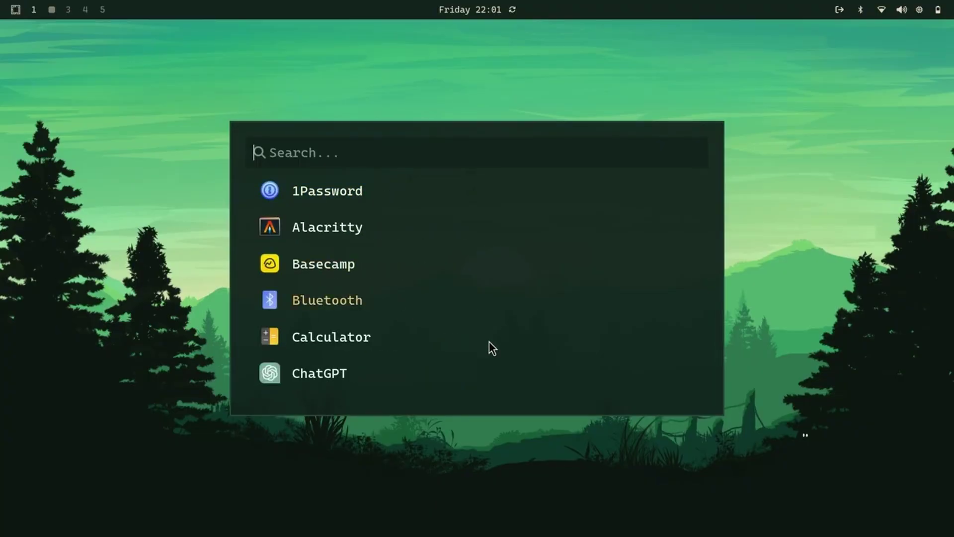
pyautogui.scroll(1, 489, 341)
pyautogui.scroll(-9, 489, 341)
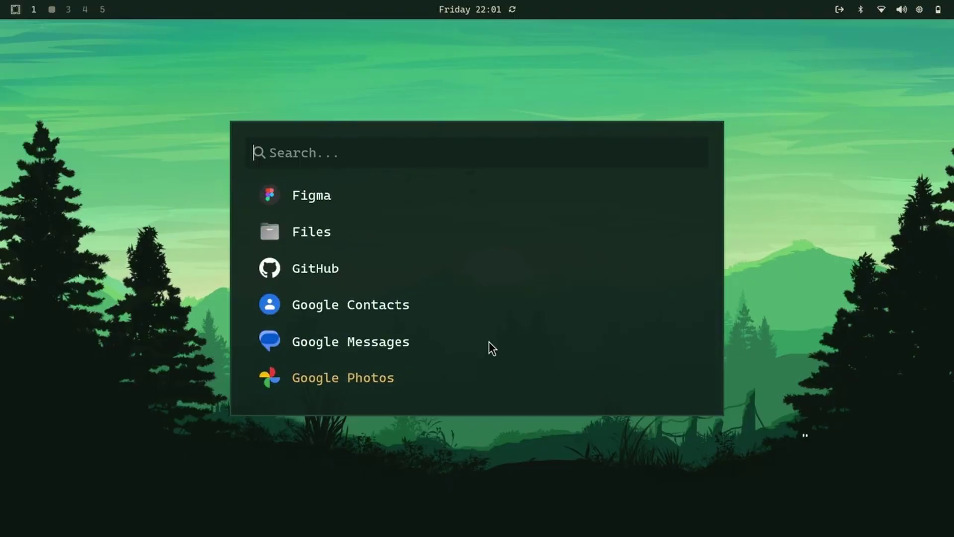
# Close the launcher and browse the Learn and Trigger sections of the Omarchy system menu.
pyautogui.press('Escape')
pyautogui.press('super+alt+space')
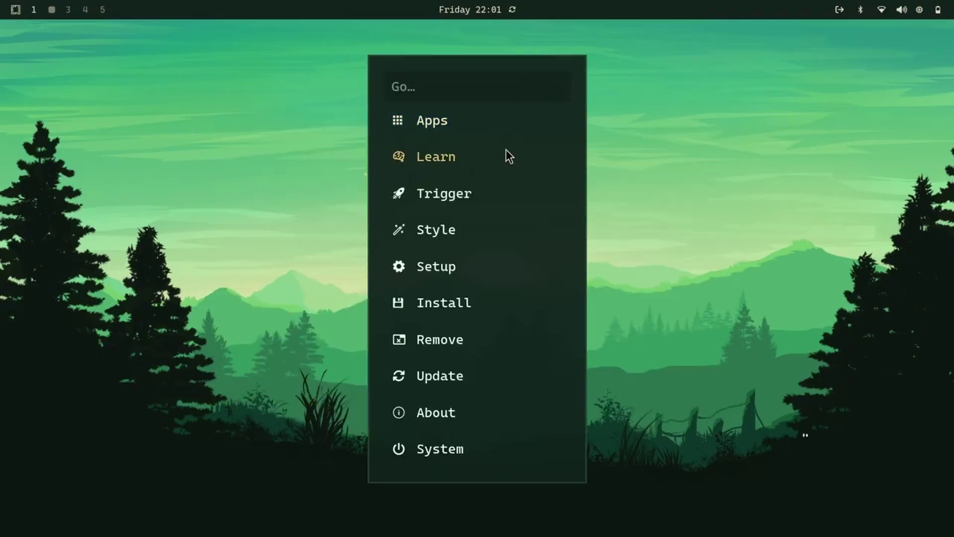
pyautogui.press('Down')
pyautogui.press('Return')
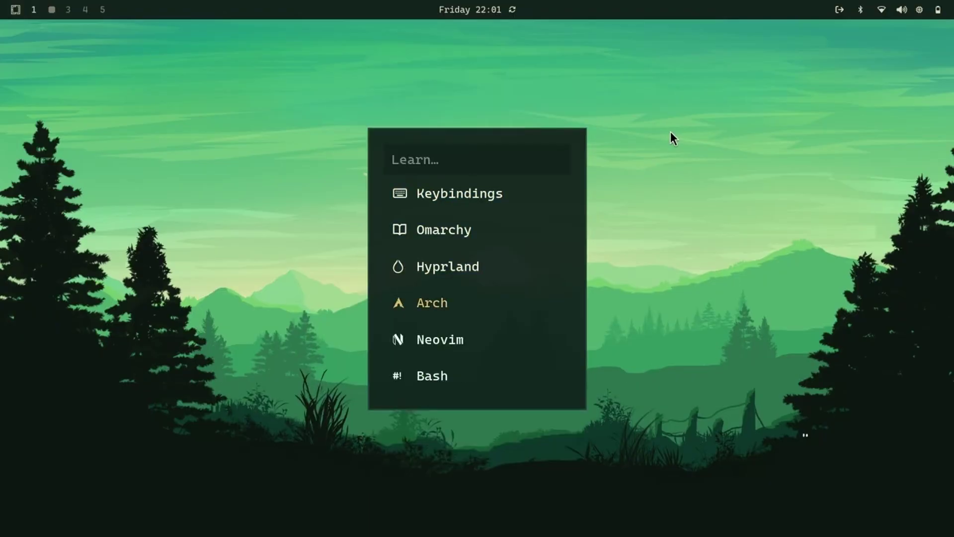
pyautogui.press('Down')
pyautogui.press('Down')
pyautogui.press('Down')
pyautogui.press('Escape')
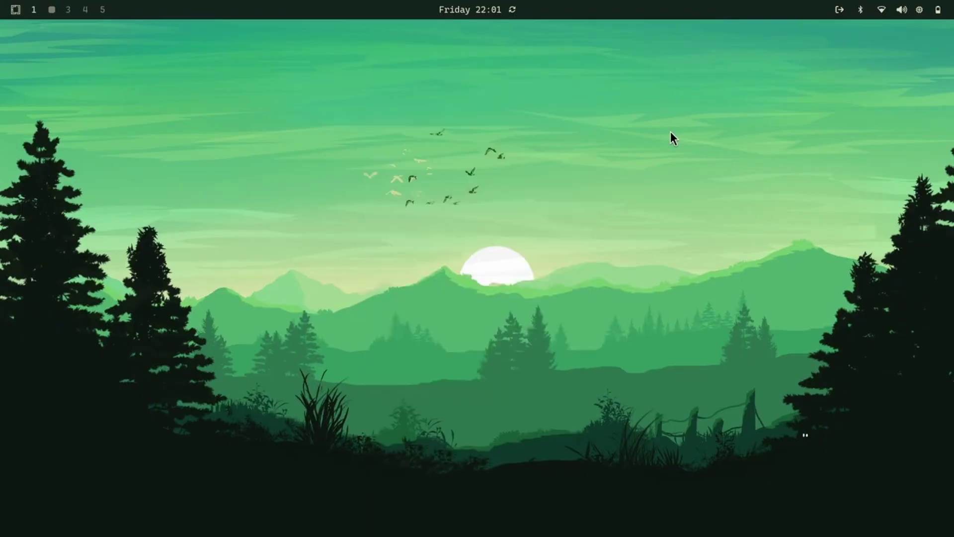
pyautogui.press('Down')
pyautogui.press('Down')
pyautogui.press('Down')
pyautogui.press('Up')
pyautogui.press('Return')
pyautogui.press('Down')
pyautogui.press('Down')
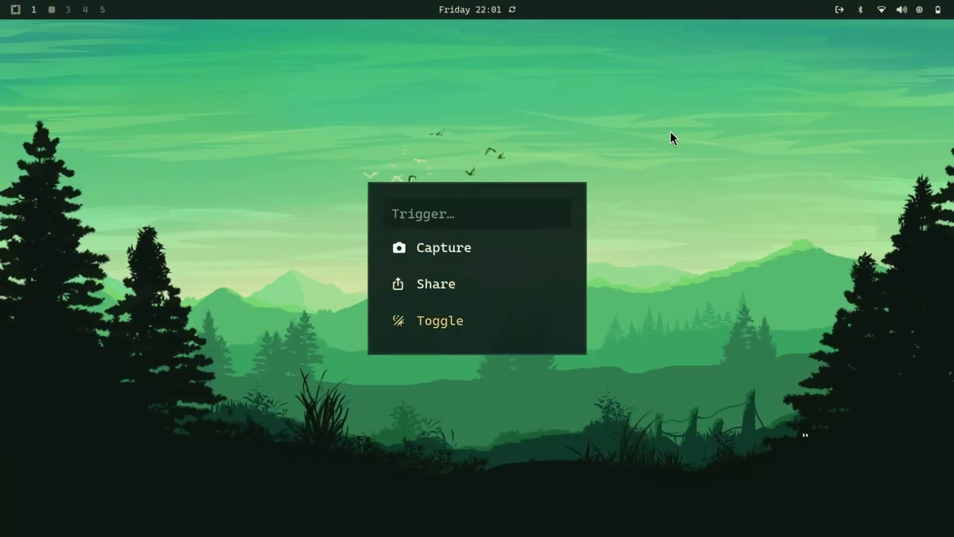
pyautogui.press('Escape')
# Open monitors.conf from Setup > Monitors, inspect the GDK_SCALE line, and quit with :q.
pyautogui.press('Return')
pyautogui.press('Down')
pyautogui.press('Down')
pyautogui.press('Down')
pyautogui.press('Down')
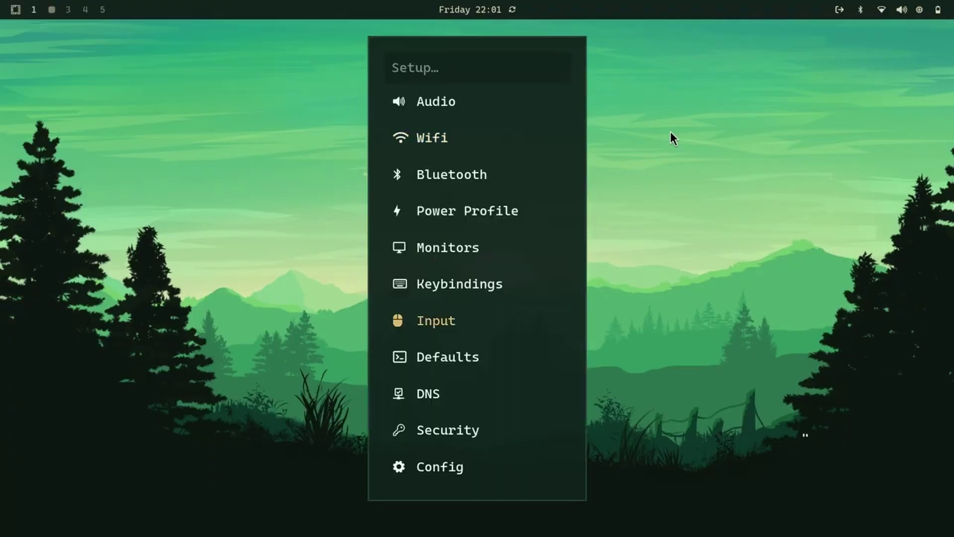
pyautogui.press('Down')
pyautogui.press('Down')
pyautogui.press('Down')
pyautogui.press('Down')
pyautogui.press('Down')
pyautogui.press('Down')
pyautogui.press('Down')
pyautogui.press('Down')
pyautogui.press('Down')
pyautogui.press('Return')
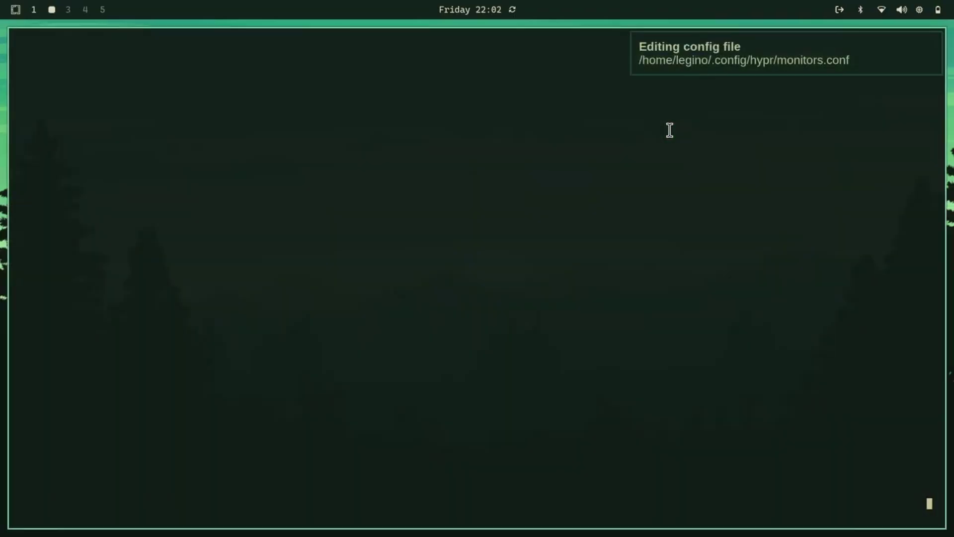
pyautogui.press('k')
pyautogui.press('k')
pyautogui.press('k')
pyautogui.press('k')
pyautogui.press('k')
pyautogui.press('k')
pyautogui.press('k')
pyautogui.press('k')
pyautogui.press('k')
pyautogui.press('k')
pyautogui.press('k')
pyautogui.press('k')
pyautogui.press('k')
pyautogui.press('k')
pyautogui.press('j')
pyautogui.press('w')
pyautogui.press('w')
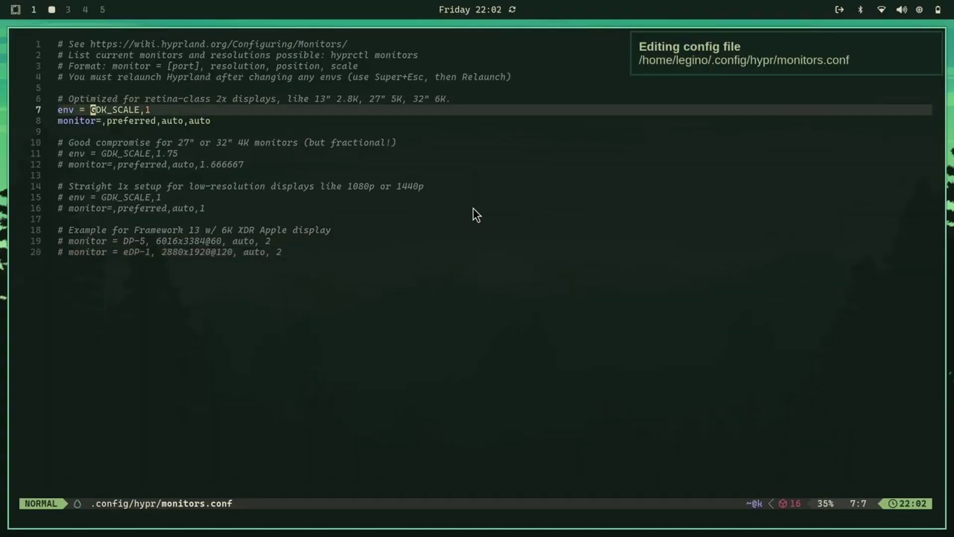
pyautogui.write(':q')
pyautogui.press('Return')
# Open bindings.conf via Setup > Keybindings, look over the bindings, and quit with :q.
pyautogui.press('super+alt+space')
pyautogui.press('Down')
pyautogui.press('Down')
pyautogui.press('Down')
pyautogui.press('Down')
pyautogui.press('Return')
pyautogui.press('Down')
pyautogui.press('Down')
pyautogui.press('Down')
pyautogui.press('Down')
pyautogui.press('Down')
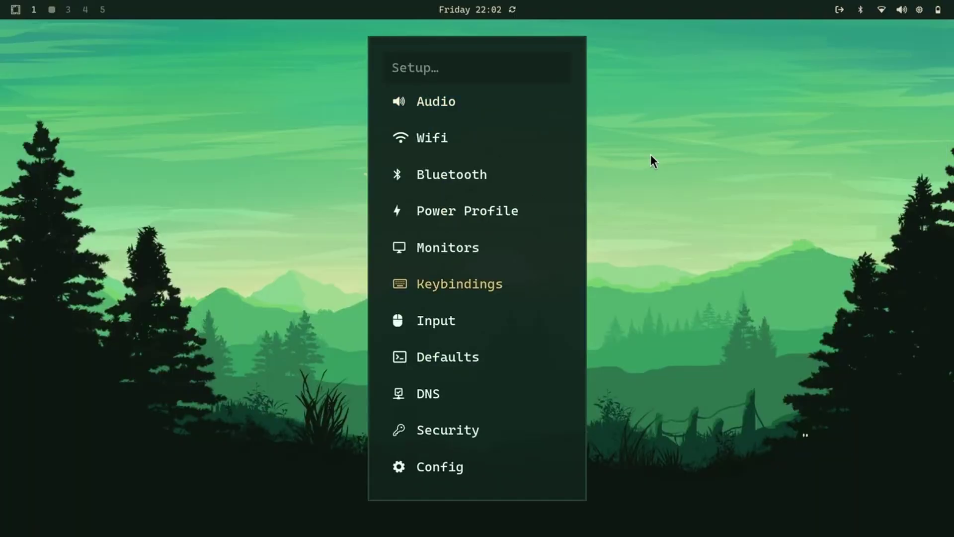
pyautogui.press('Return')
pyautogui.press('j')
pyautogui.press('j')
pyautogui.press('j')
pyautogui.press('j')
pyautogui.press('j')
pyautogui.press('j')
pyautogui.press('l')
pyautogui.press('l')
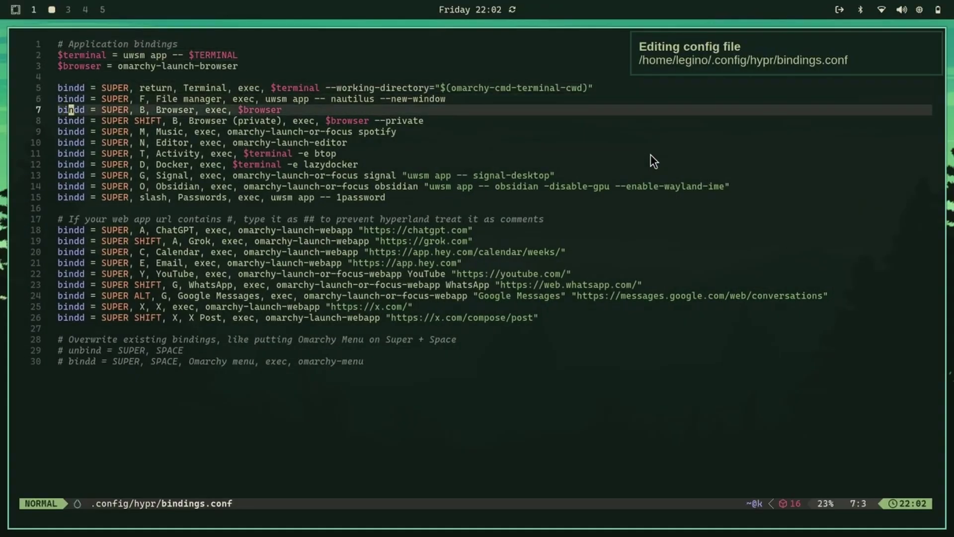
pyautogui.write(':q')
pyautogui.press('Return')
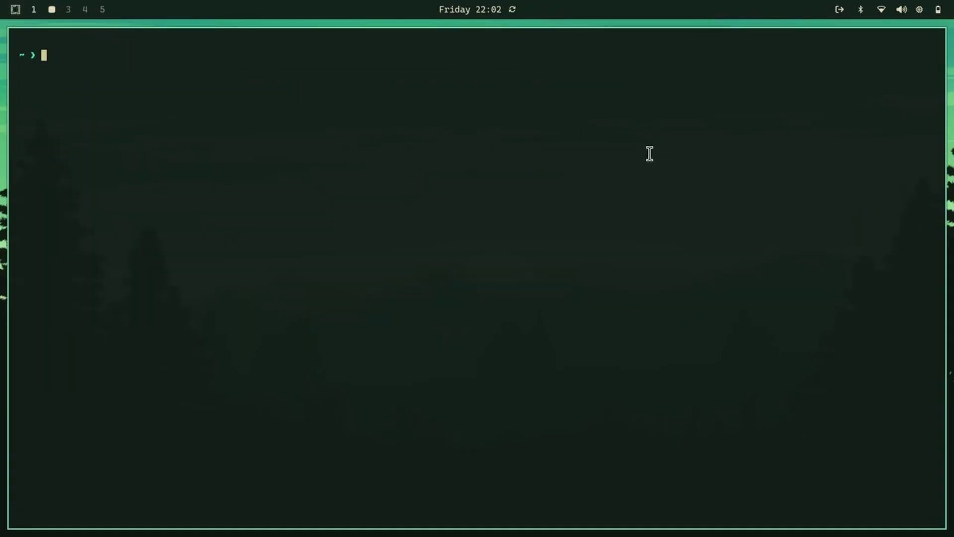
# Run btop, glance at the OBS workspace 1 and back, then quit btop.
pyautogui.write('btop')
pyautogui.press('Return')
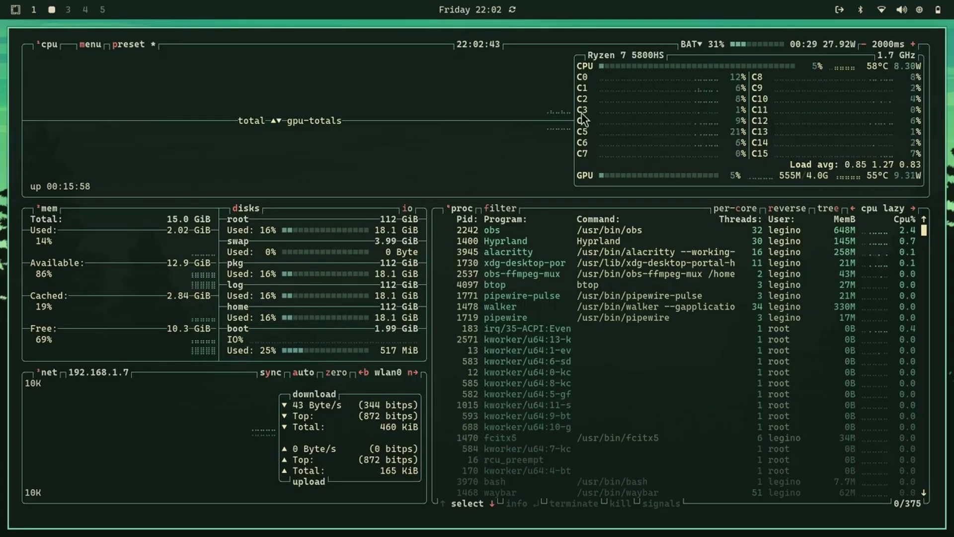
pyautogui.press('super+1')
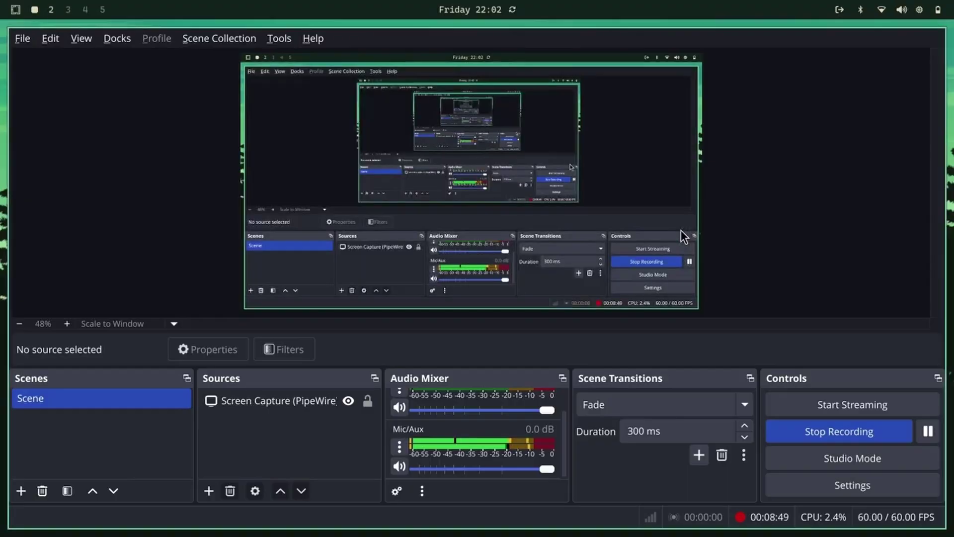
pyautogui.press('super+2')
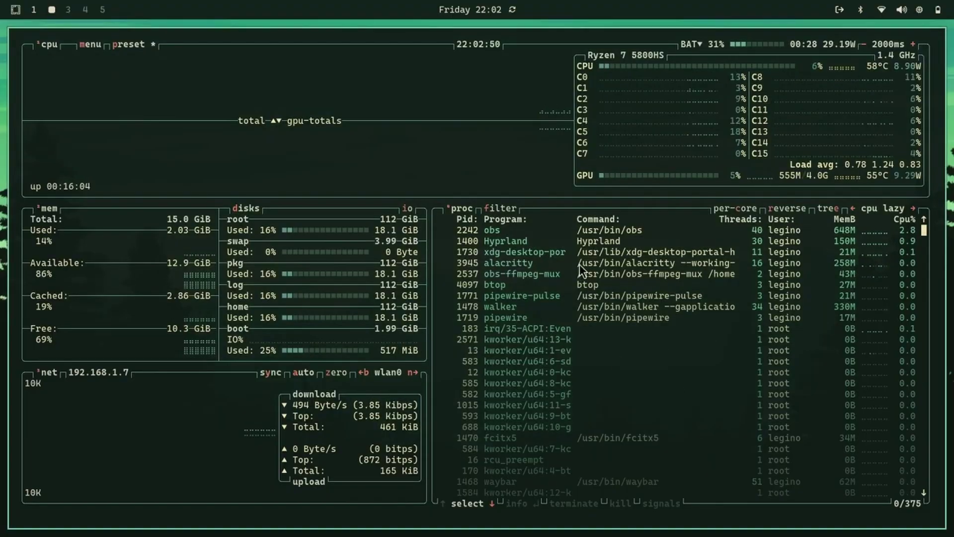
pyautogui.press('q')
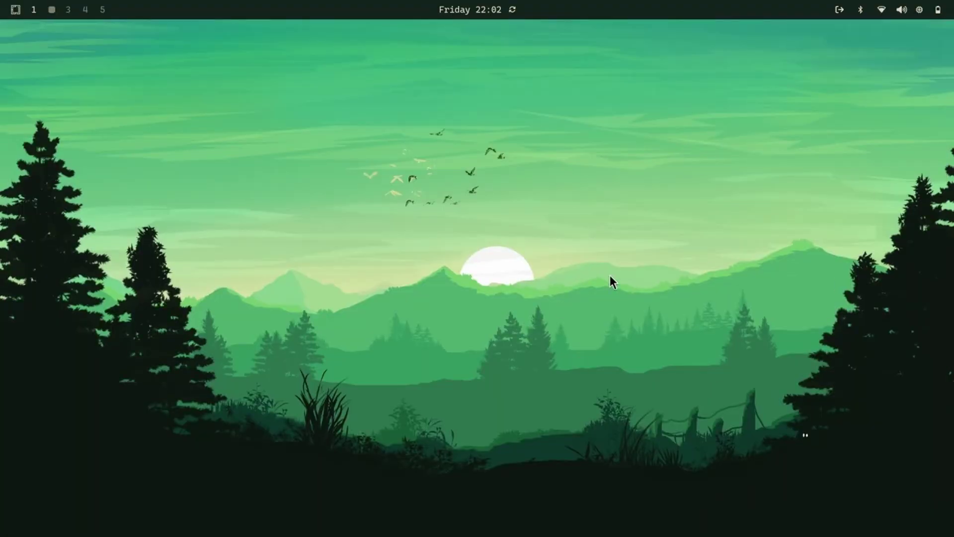
# Open and close the wifi and Bluetooth managers from the top-bar tray icons.
pyautogui.click(882, 11)
pyautogui.press('q')
pyautogui.click(860, 10)
pyautogui.click(758, 62)
pyautogui.press('super+space')
# Launch Volume Control (pavucontrol) from the launcher, then close its window.
pyautogui.write('pav')
pyautogui.press('Return')
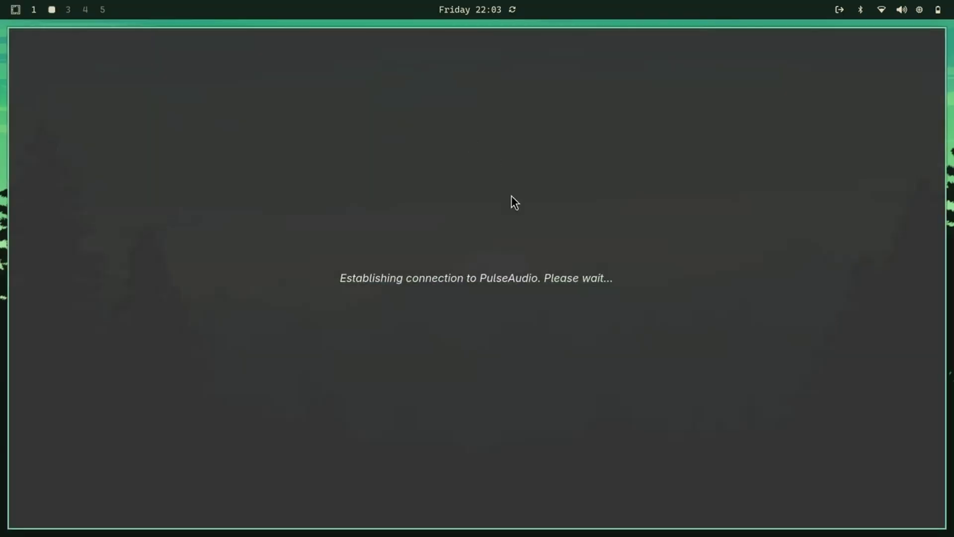
pyautogui.press('super+w')
# Install pfetch from the AUR via Install > AUR, confirming with the administrator password.
pyautogui.press('super+alt+space')
pyautogui.press('Down')
pyautogui.press('Down')
pyautogui.press('Down')
pyautogui.press('Down')
pyautogui.press('Down')
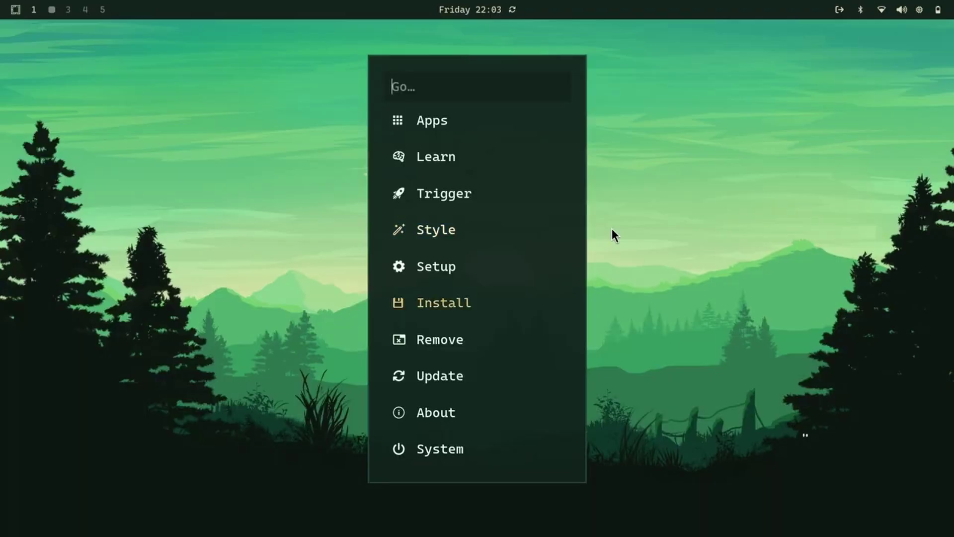
pyautogui.press('Return')
pyautogui.press('Down')
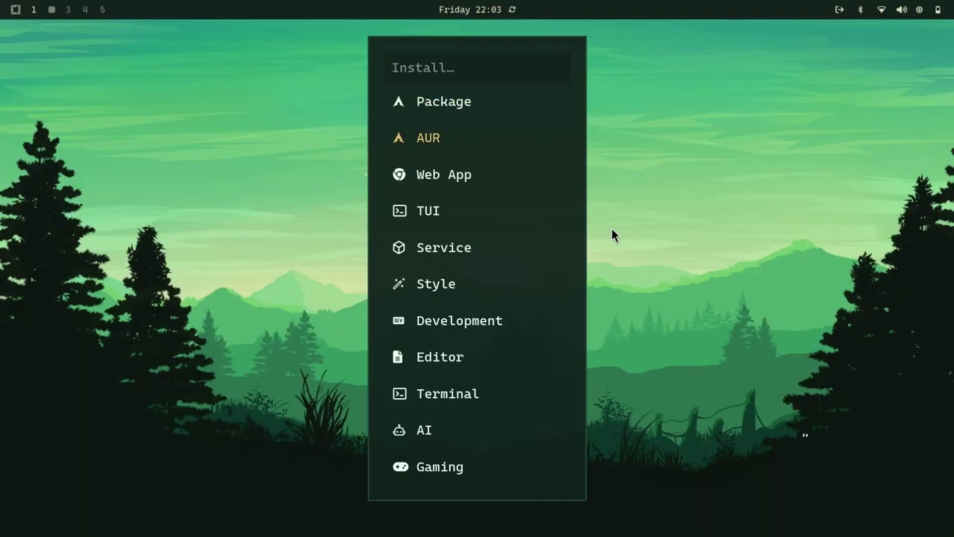
pyautogui.press('Return')
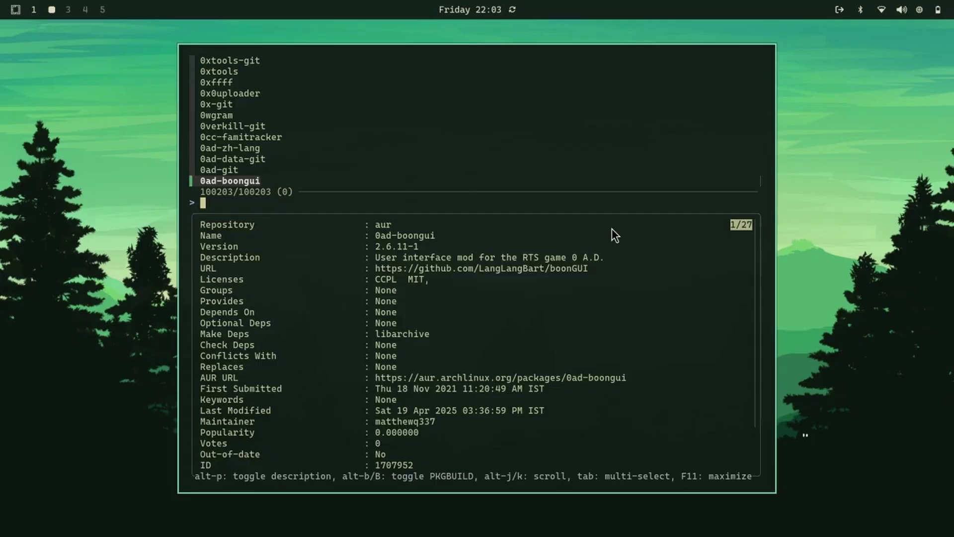
pyautogui.write('pfetch')
pyautogui.press('Return')
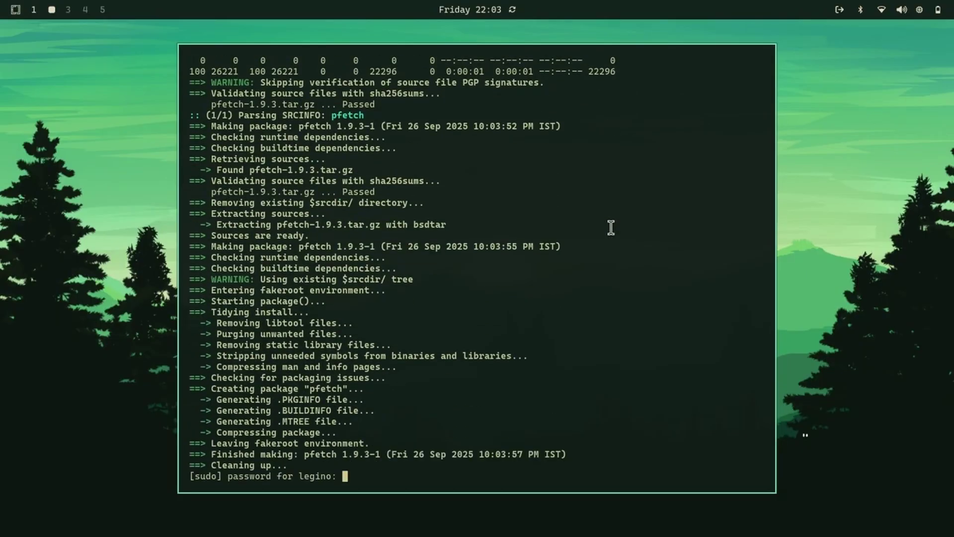
pyautogui.press('Return')
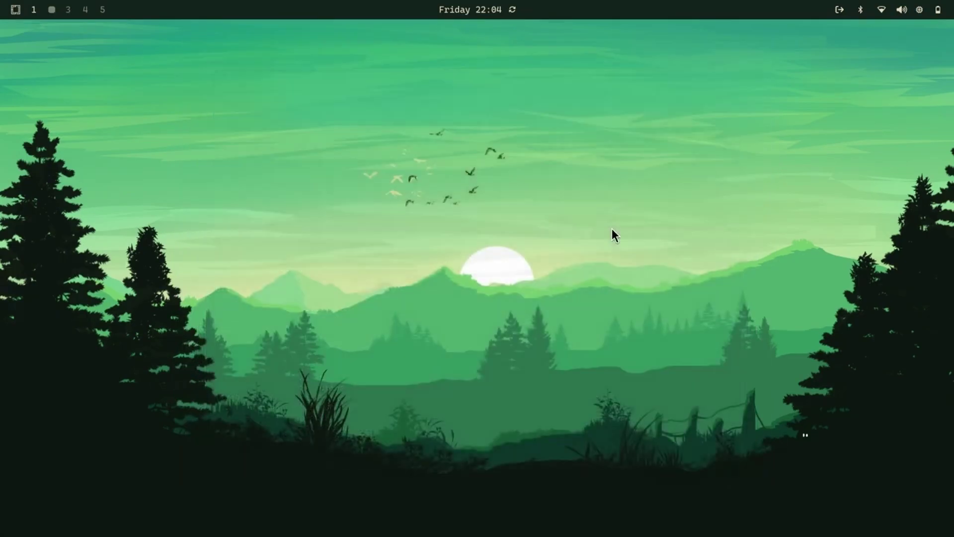
# Run pfetch in a new terminal to print system info, then close the terminal.
pyautogui.press('super+Return')
pyautogui.write('pfetch')
pyautogui.press('Return')
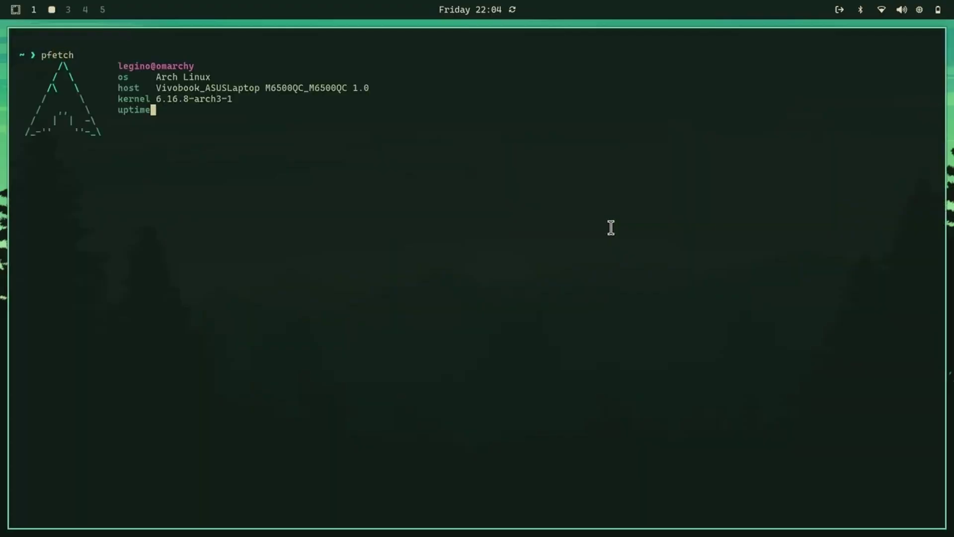
pyautogui.press('super+q')
# Install the fingerprint scanner packages from Setup > Security, confirming with the administrator password.
pyautogui.press('super+alt+space')
pyautogui.press('Down')
pyautogui.press('Down')
pyautogui.press('Down')
pyautogui.press('Down')
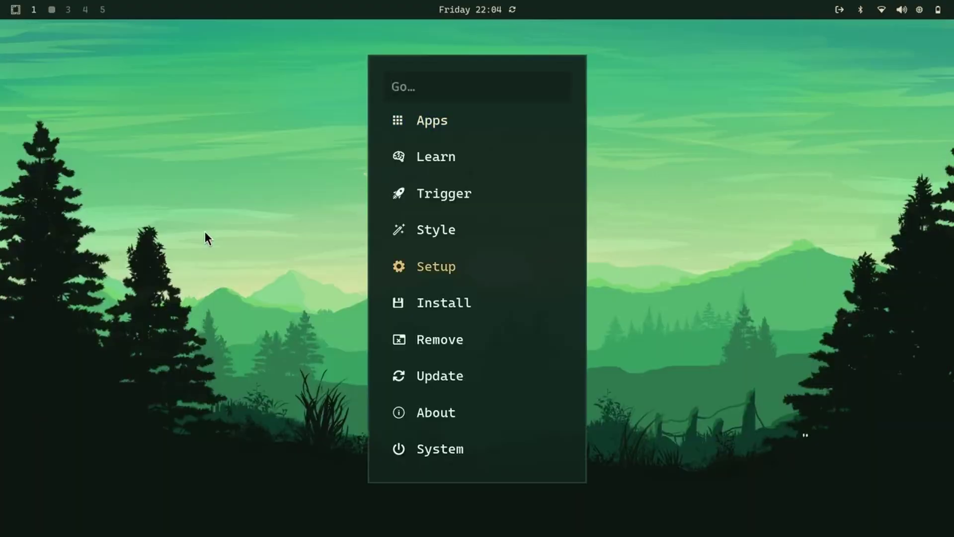
pyautogui.press('Return')
pyautogui.press('Down')
pyautogui.press('Down')
pyautogui.press('Down')
pyautogui.press('Down')
pyautogui.press('Down')
pyautogui.press('Down')
pyautogui.press('Down')
pyautogui.press('Down')
pyautogui.press('Down')
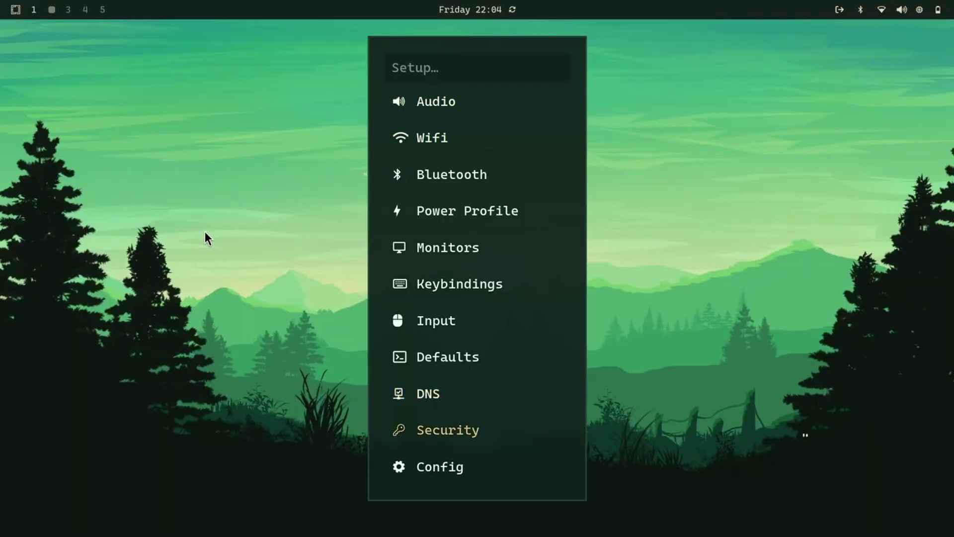
pyautogui.press('Return')
pyautogui.press('Return')
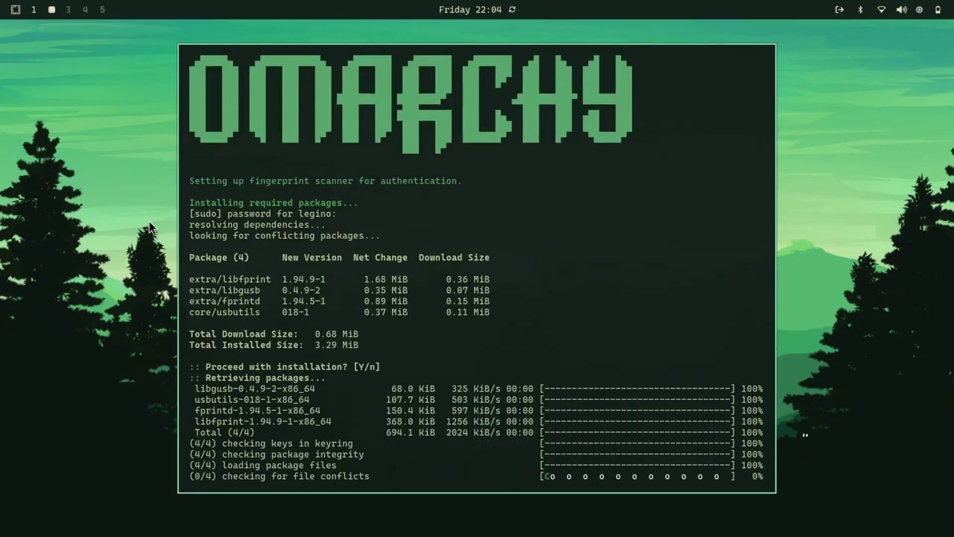
# Close the fingerprint setup terminal and browse the config file list under Setup > Config.
pyautogui.press('Return')
pyautogui.press('super+alt+space')
pyautogui.press('Down')
pyautogui.press('Down')
pyautogui.press('Down')
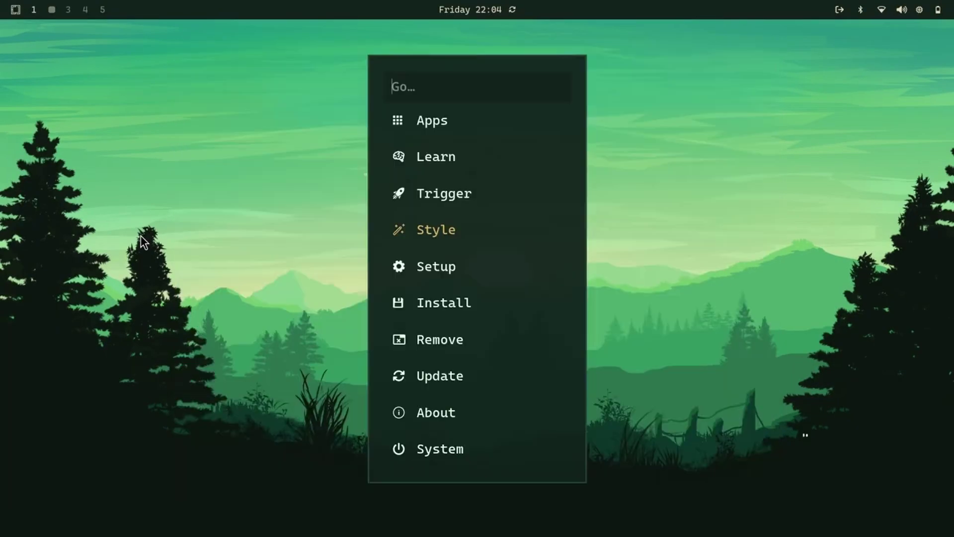
pyautogui.press('Down')
pyautogui.press('Return')
pyautogui.press('Down')
pyautogui.press('Down')
pyautogui.press('Down')
pyautogui.press('Down')
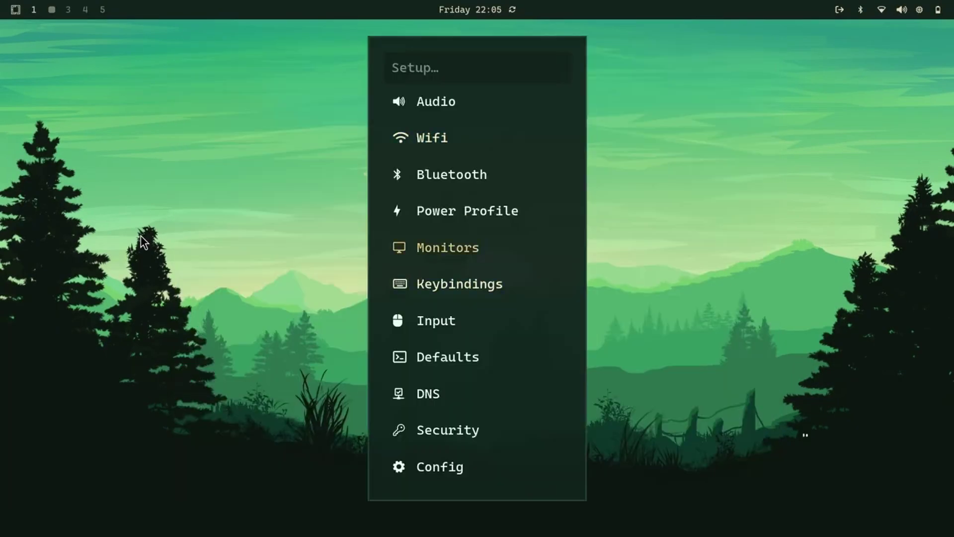
pyautogui.press('Down')
pyautogui.press('Down')
pyautogui.press('Down')
pyautogui.press('Down')
pyautogui.press('Down')
pyautogui.press('Down')
pyautogui.press('Return')
pyautogui.press('Down')
pyautogui.press('Down')
pyautogui.press('Down')
pyautogui.press('Up')
pyautogui.press('Up')
pyautogui.press('Up')
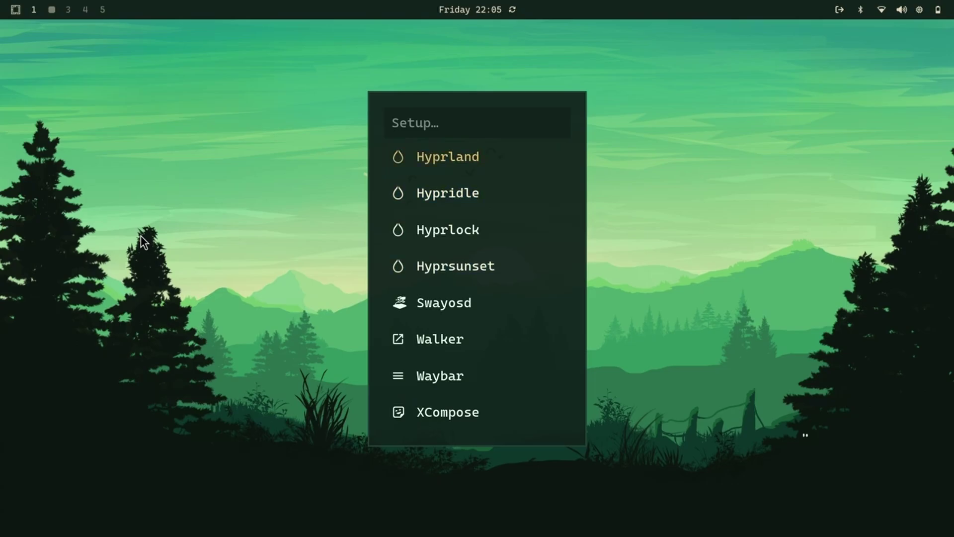
pyautogui.press('Down')
pyautogui.press('Down')
pyautogui.press('Down')
pyautogui.press('Down')
pyautogui.press('Down')
pyautogui.press('Down')
pyautogui.press('Down')
pyautogui.press('Down')
pyautogui.press('Down')
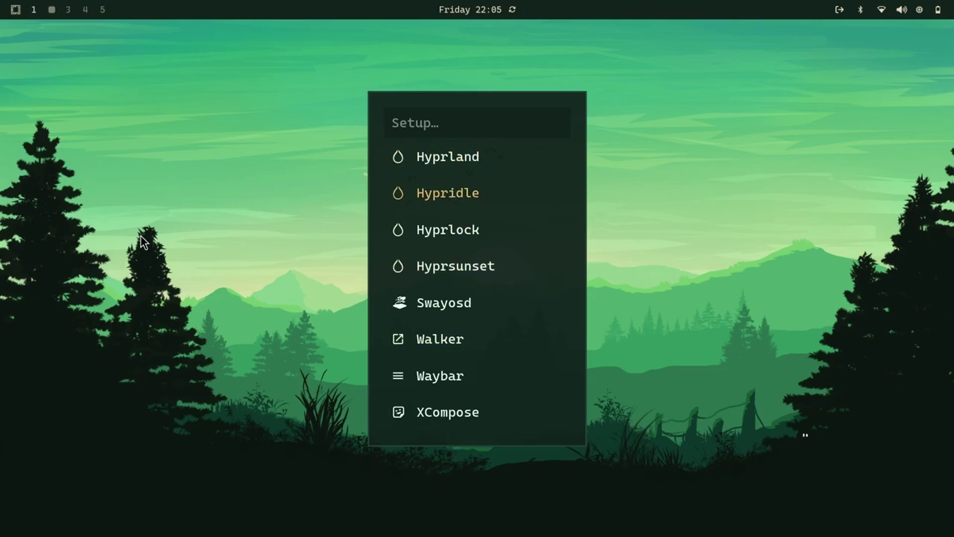
pyautogui.press('Escape')
pyautogui.press('Escape')
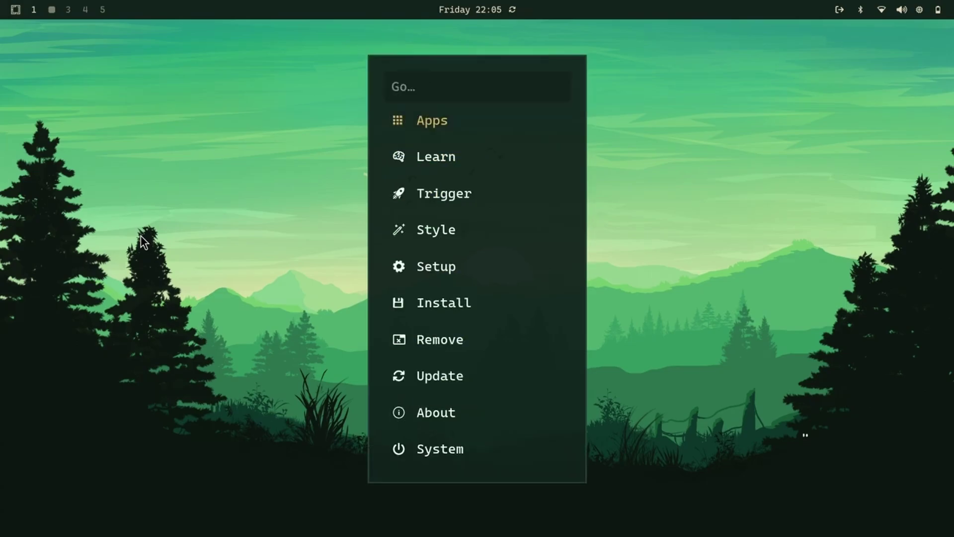
# Look through the Update options in the Omarchy menu.
pyautogui.press('Up')
pyautogui.press('Up')
pyautogui.press('Up')
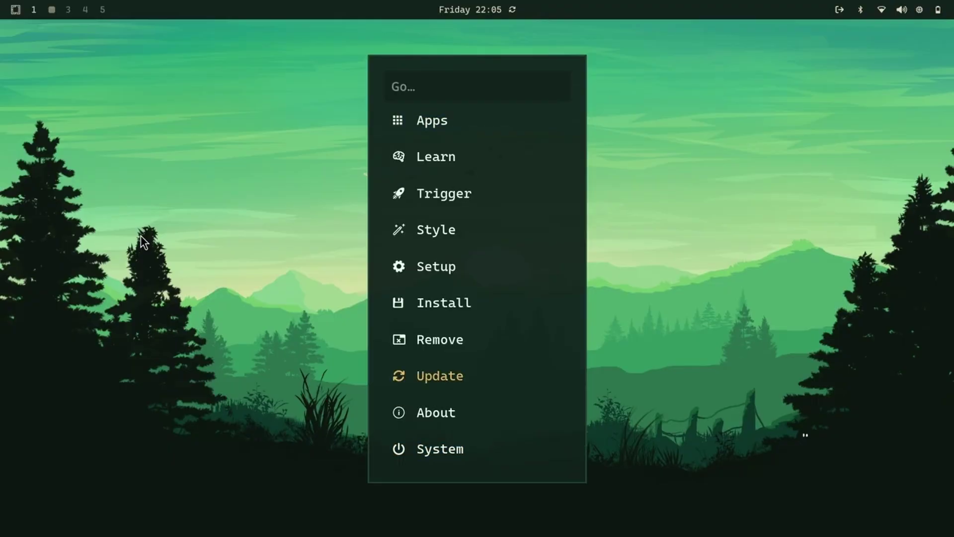
pyautogui.press('Return')
pyautogui.press('Down')
pyautogui.press('Down')
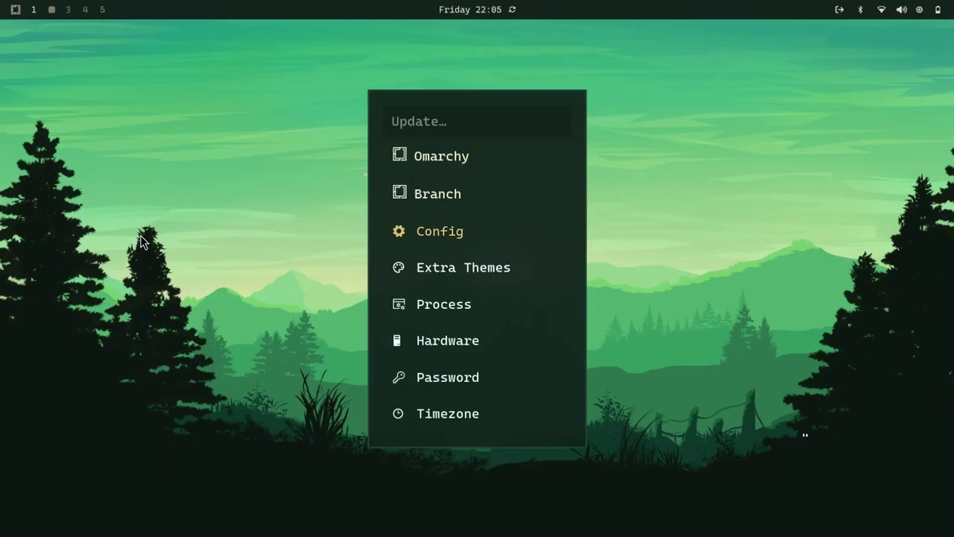
pyautogui.press('Down')
pyautogui.press('Down')
pyautogui.press('Down')
pyautogui.press('Down')
pyautogui.press('Down')
pyautogui.press('Down')
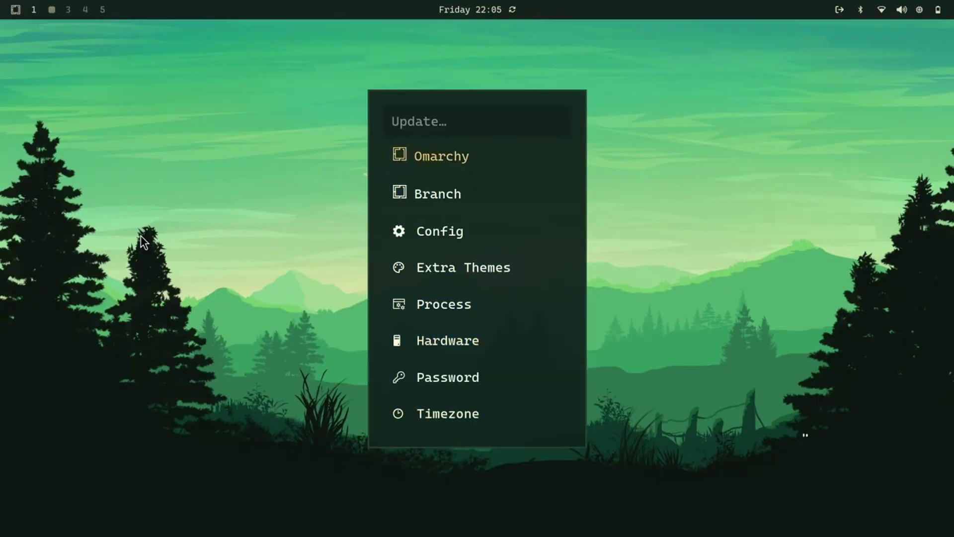
pyautogui.press('Escape')
# Browse the Install > Development language list, from Clojure onward, and back out to Install.
pyautogui.press('Up')
pyautogui.press('Up')
pyautogui.press('Return')
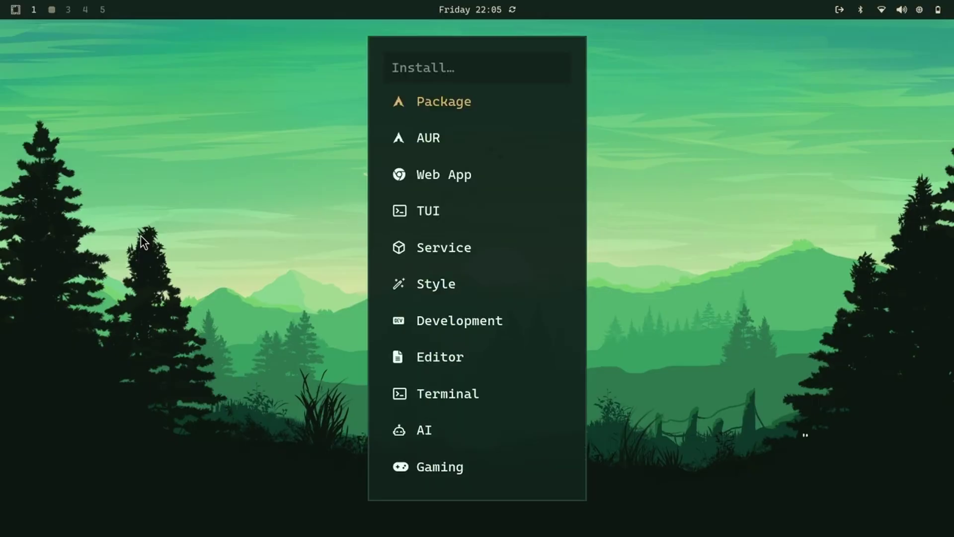
pyautogui.press('Up')
pyautogui.press('Up')
pyautogui.press('Up')
pyautogui.press('Up')
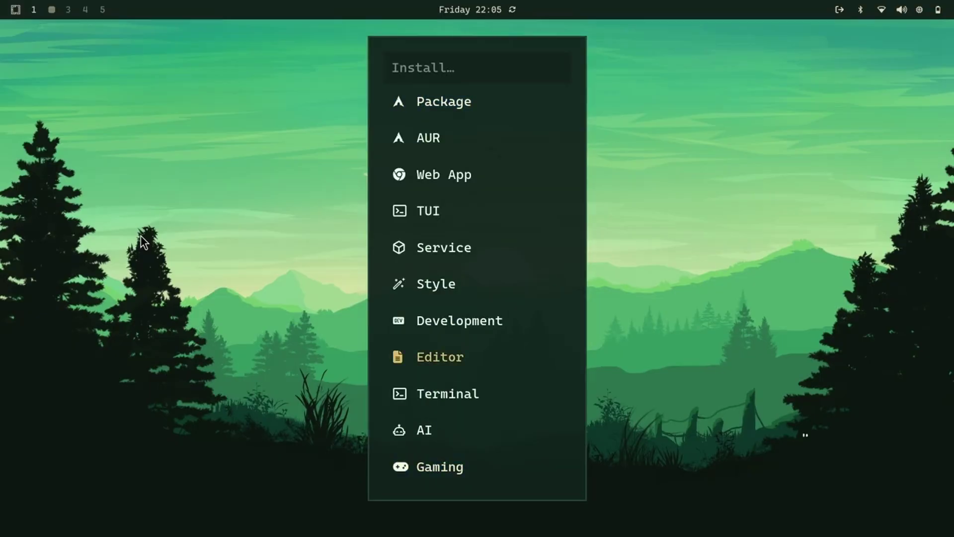
pyautogui.press('Up')
pyautogui.press('Up')
pyautogui.press('Down')
pyautogui.press('Down')
pyautogui.press('Up')
pyautogui.press('Return')
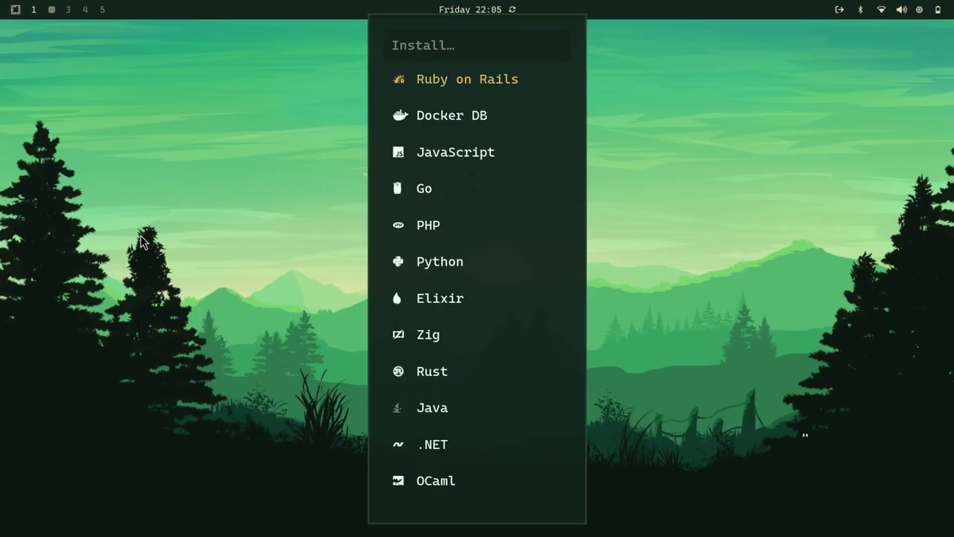
pyautogui.press('Down')
pyautogui.press('Down')
pyautogui.press('Down')
pyautogui.press('Up')
pyautogui.press('Up')
pyautogui.press('Up')
pyautogui.press('Up')
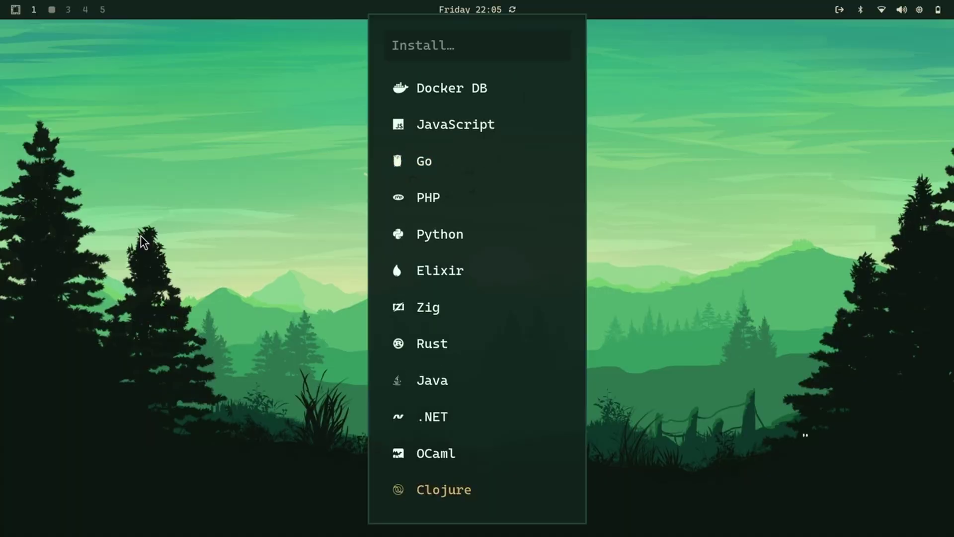
pyautogui.press('Escape')
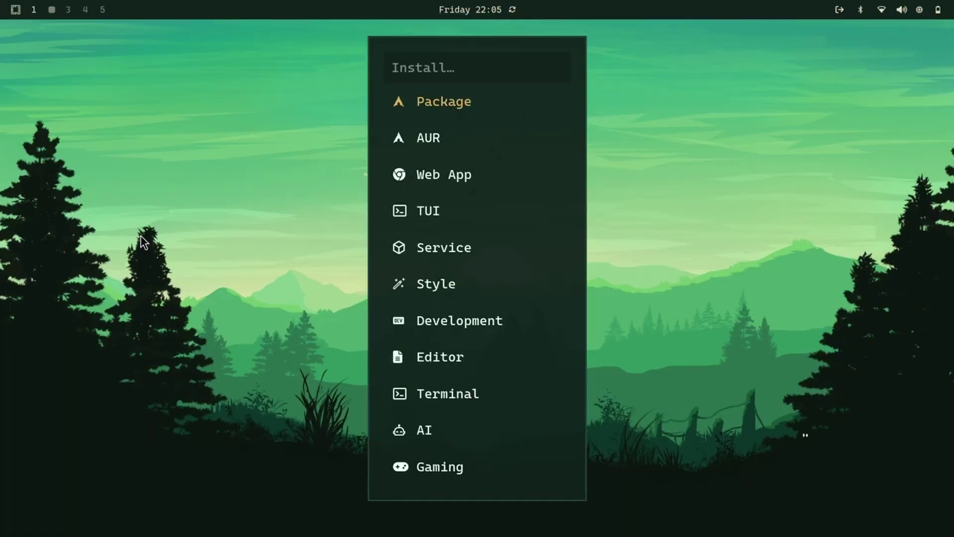